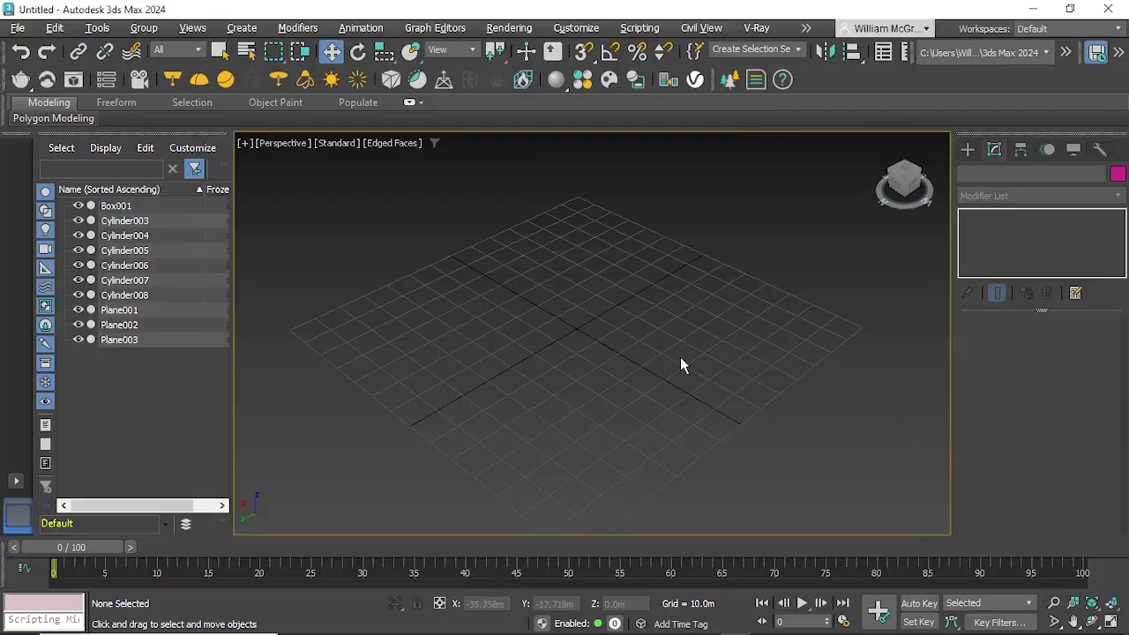
# Step: Draw a standard primitive box about 57 m long, 45 m wide and 18 m high near the grid centre
pyautogui.click(969, 153)
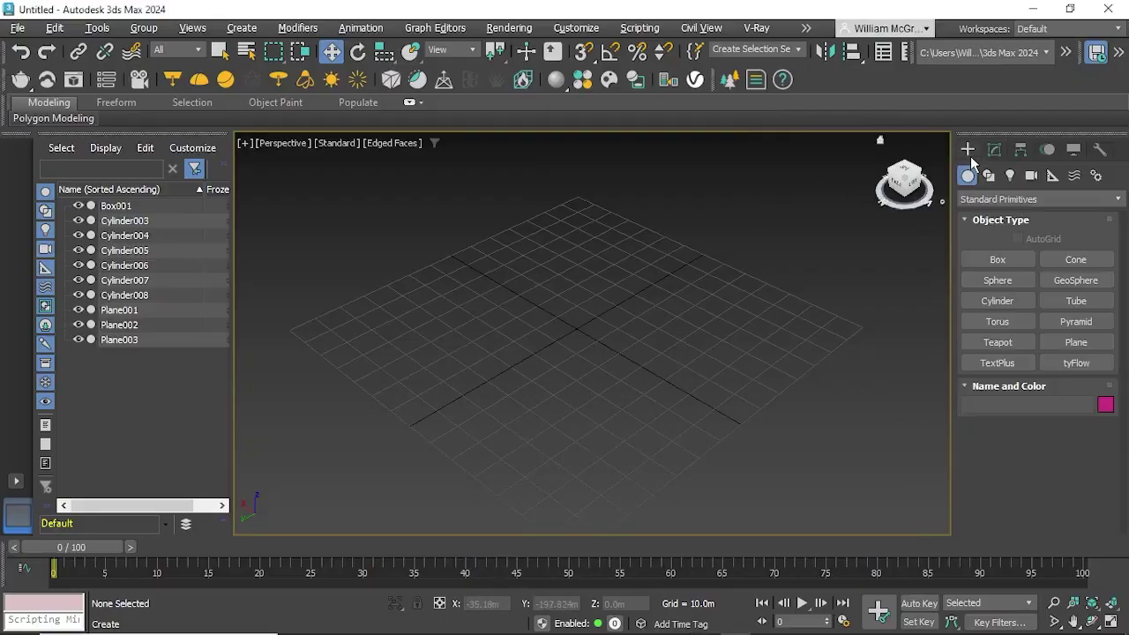
pyautogui.click(998, 259)
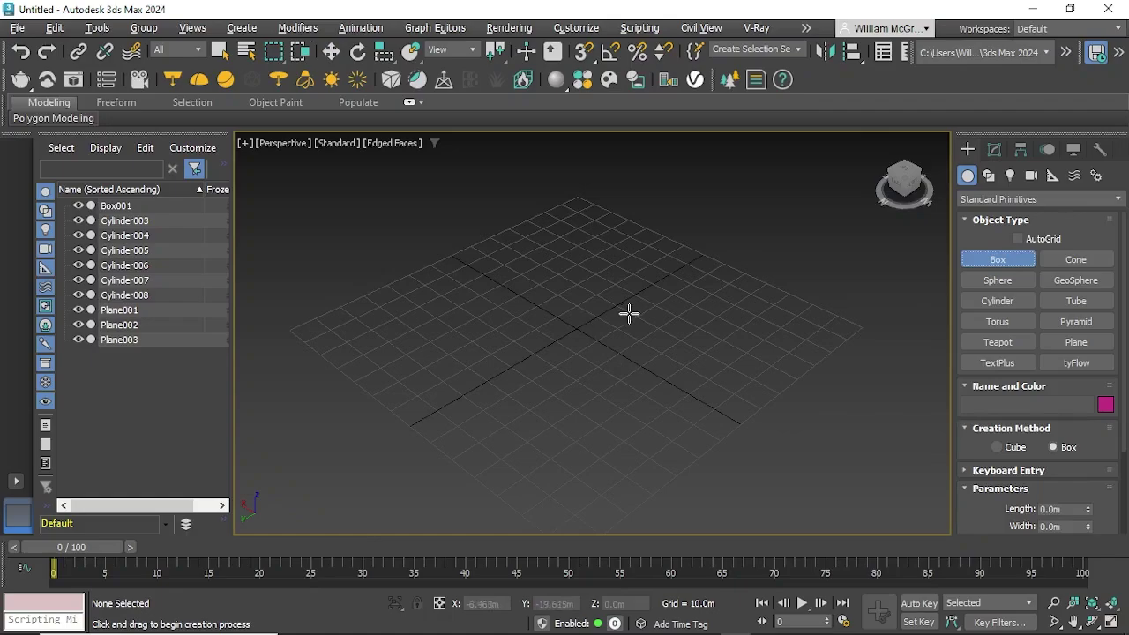
pyautogui.moveTo(630, 312); pyautogui.dragTo(433, 312)
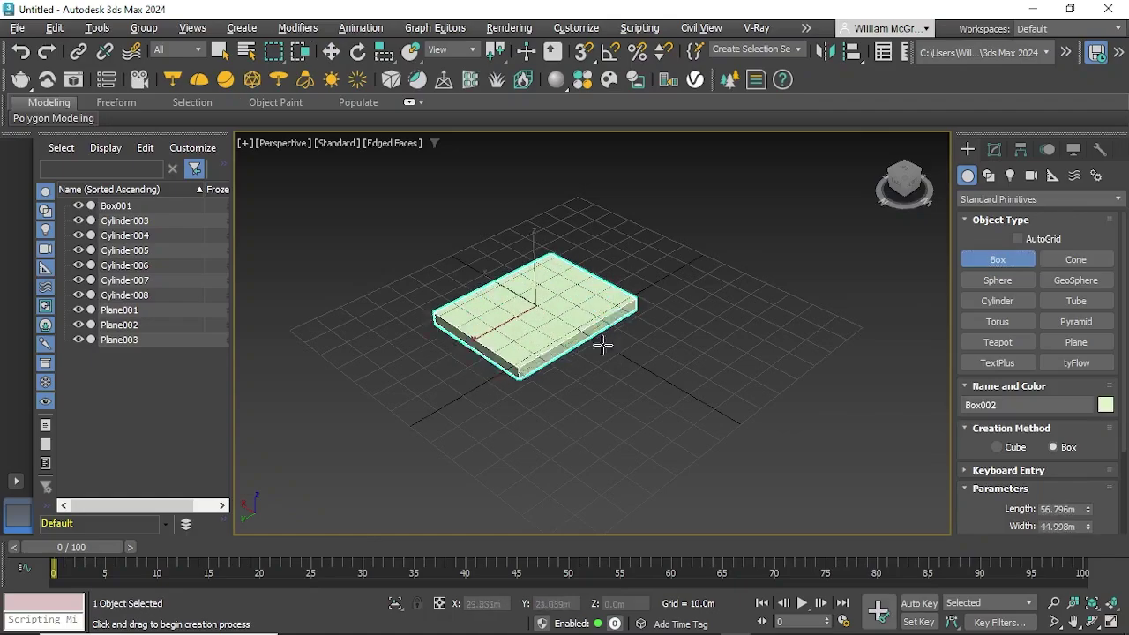
pyautogui.click(556, 263)
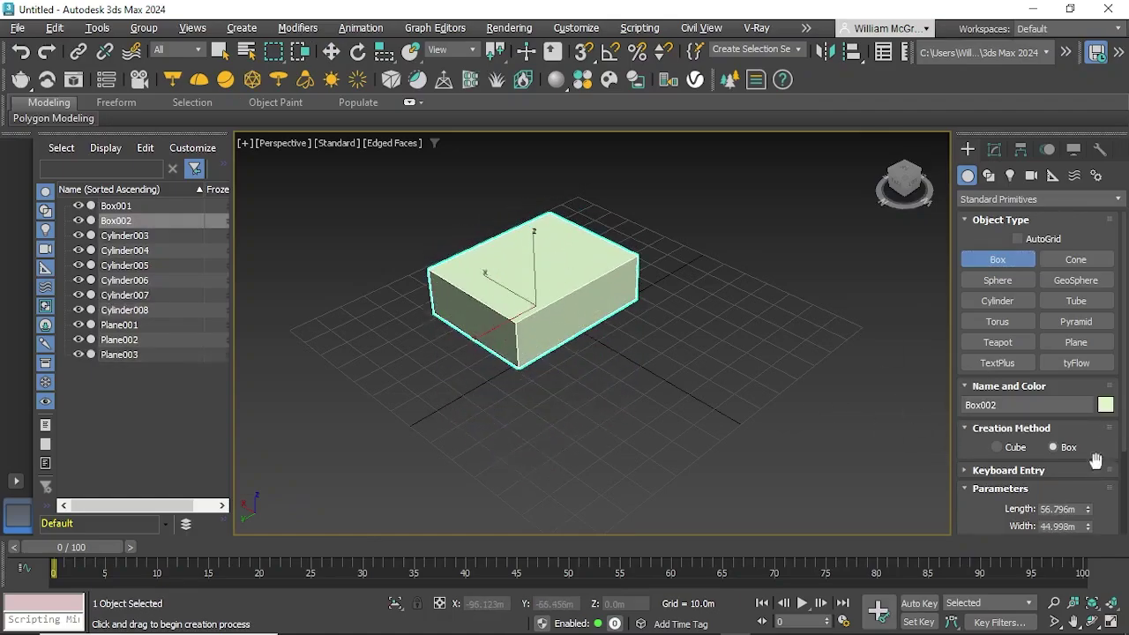
# Step: Set the new box's length and width to 35 m and its height to 5 m
pyautogui.doubleClick(1071, 508)
pyautogui.write('35')
pyautogui.press('Return')
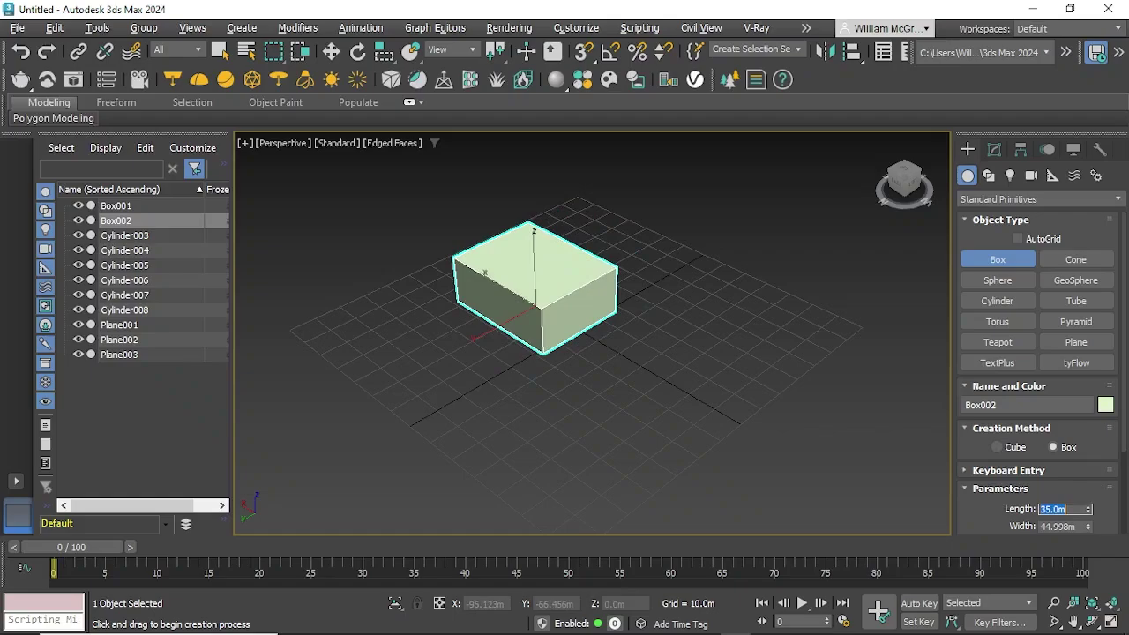
pyautogui.doubleClick(1066, 527)
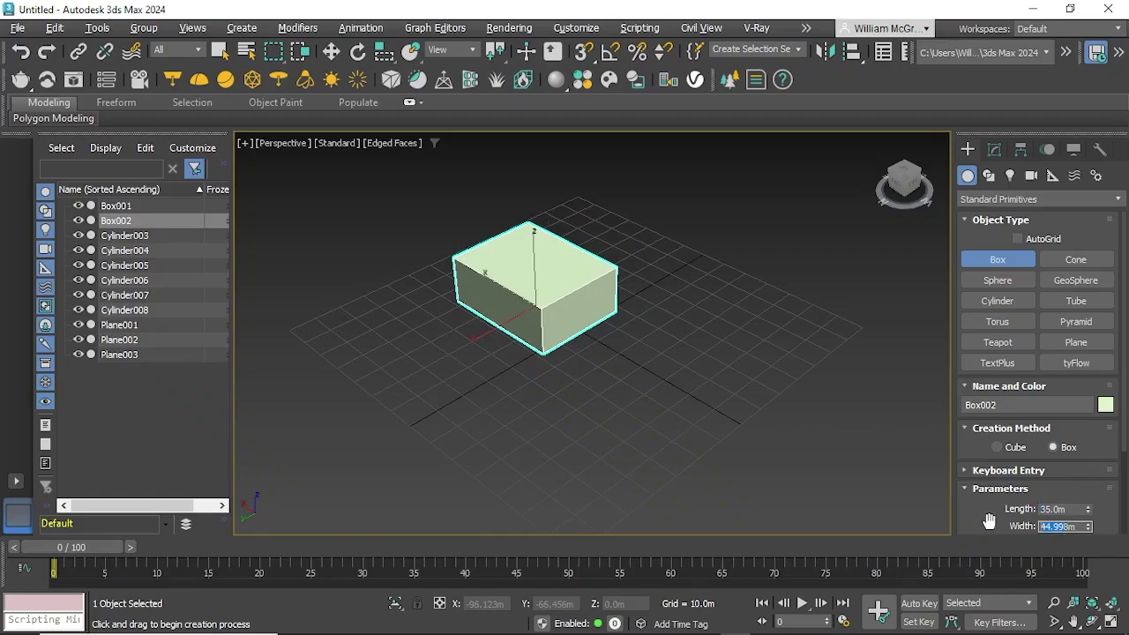
pyautogui.write('35')
pyautogui.press('Return')
pyautogui.scroll(-2, 1116, 514)
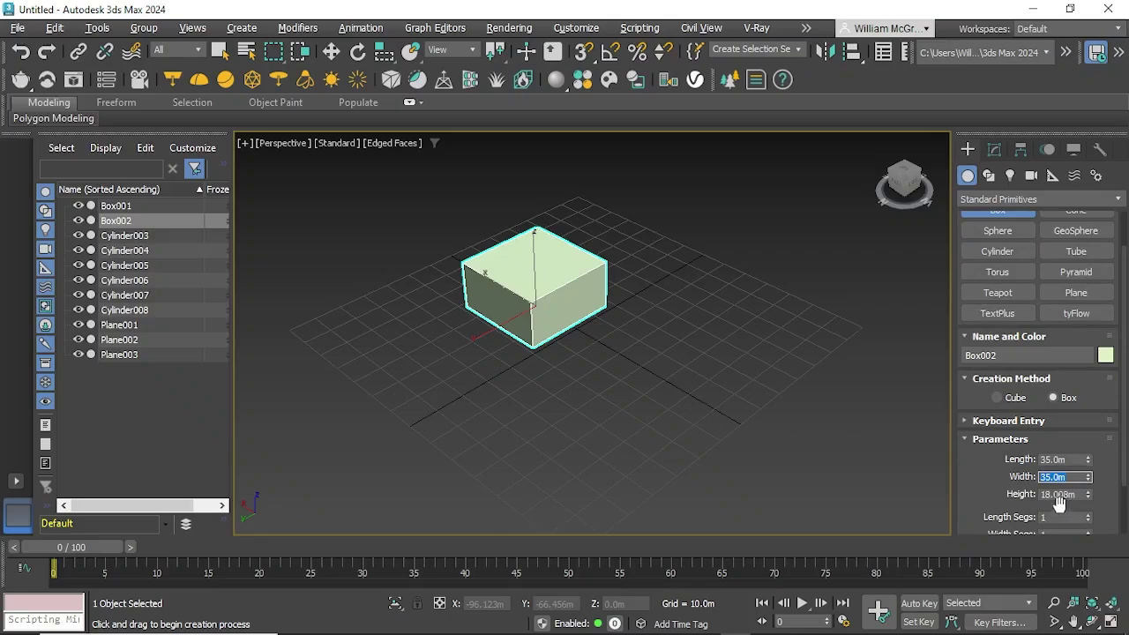
pyautogui.doubleClick(1067, 494)
pyautogui.write('5m')
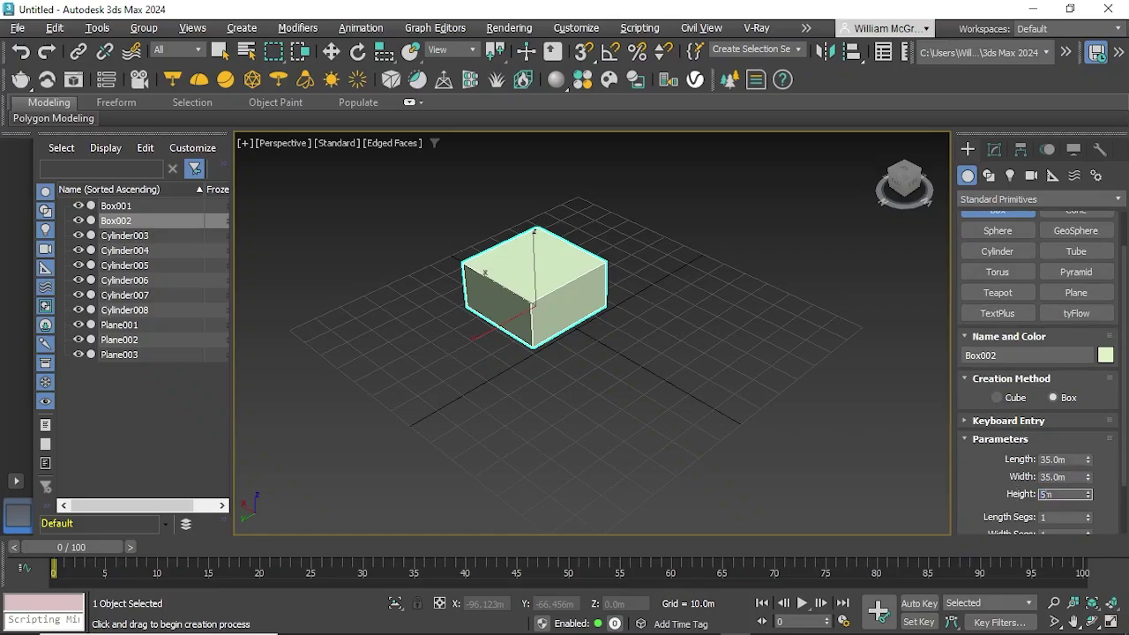
pyautogui.press('Return')
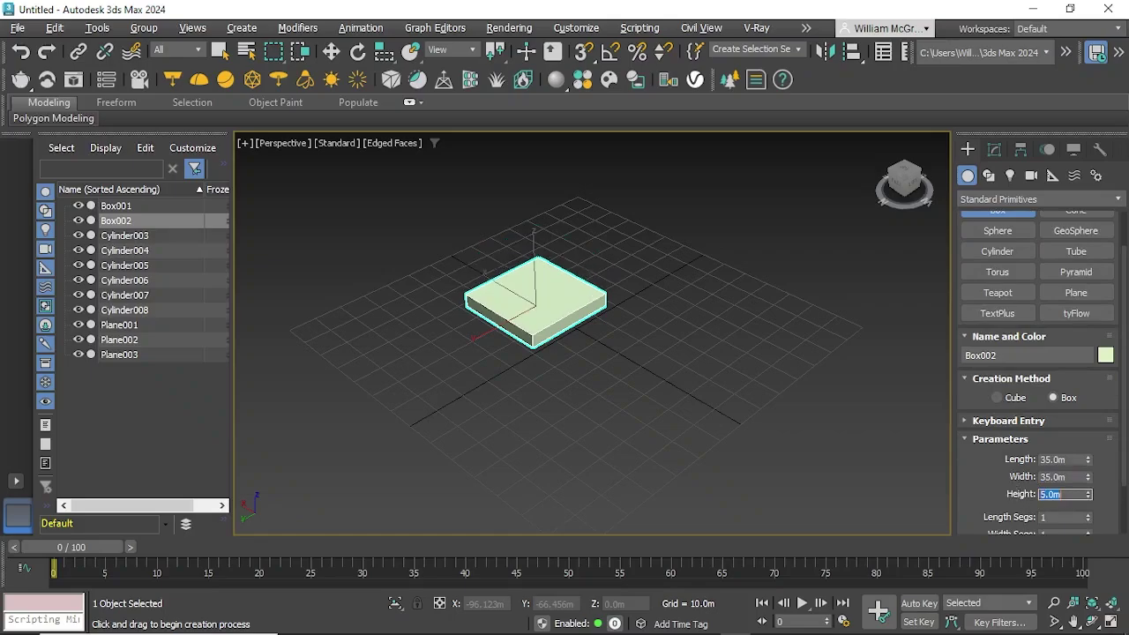
# Step: Move the box to X 0 and Y 0, and deselect it
pyautogui.click(331, 52)
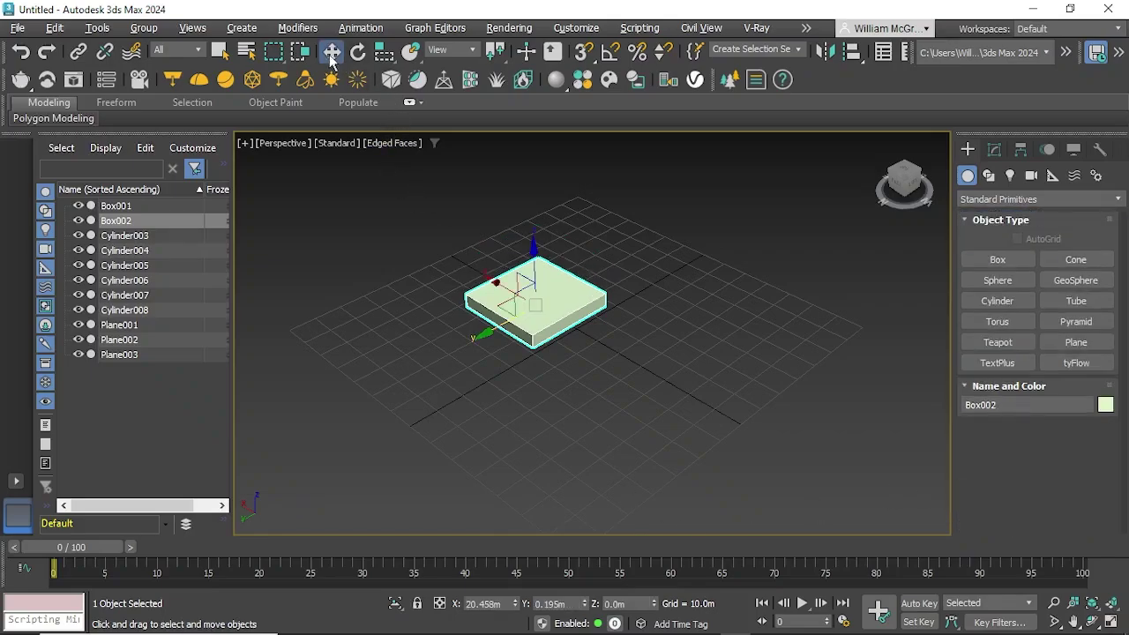
pyautogui.doubleClick(493, 602)
pyautogui.write('0')
pyautogui.press('Return')
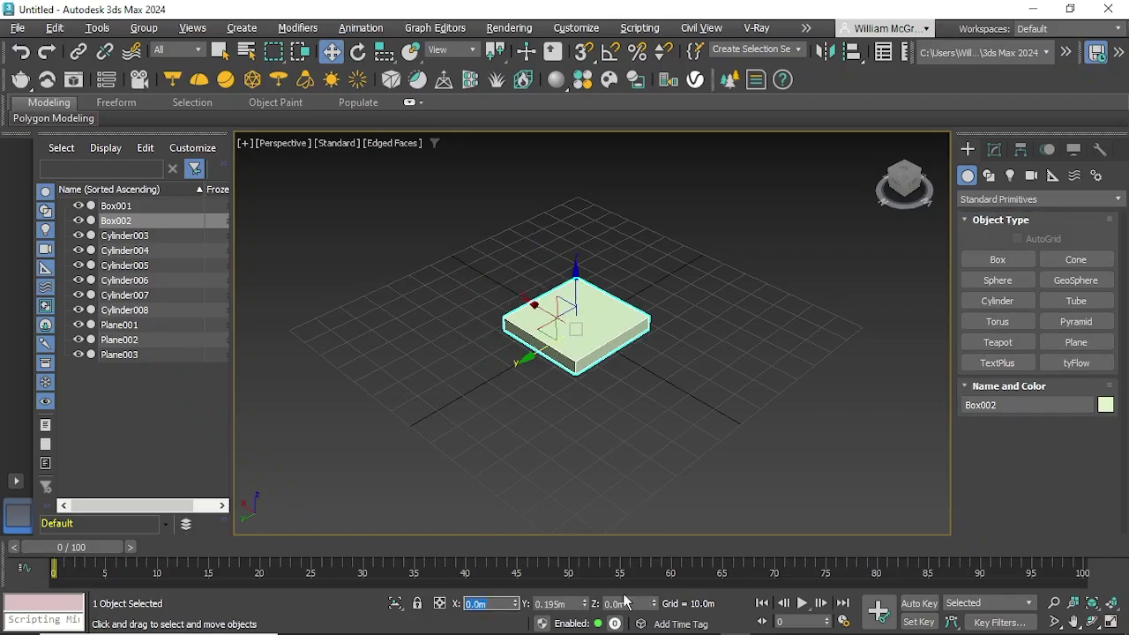
pyautogui.press('Tab')
pyautogui.write('0')
pyautogui.press('Return')
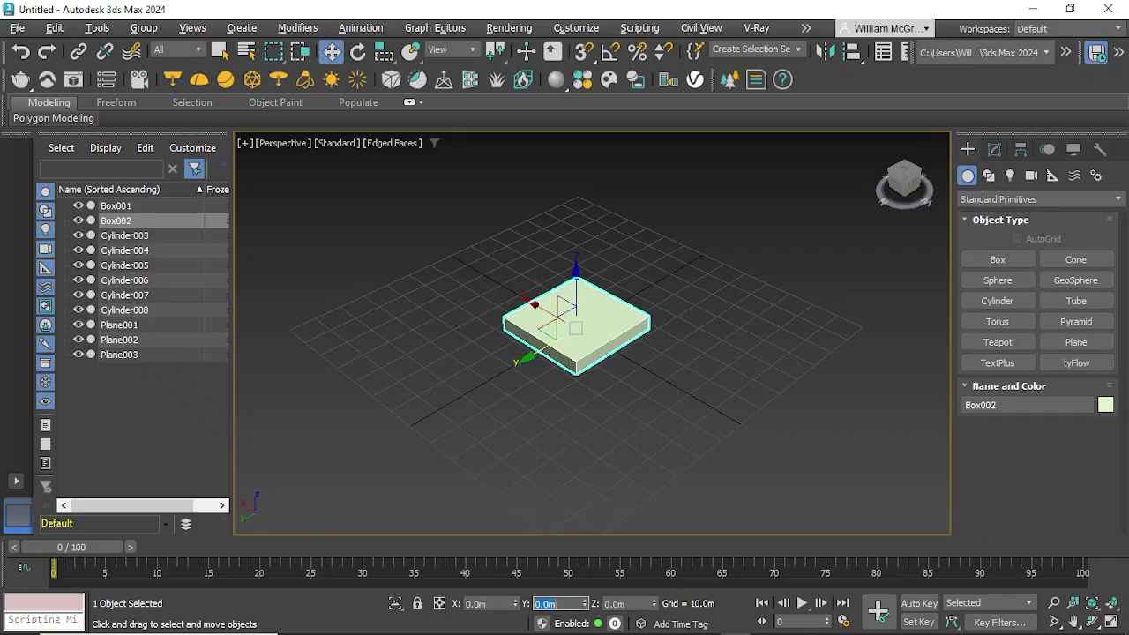
pyautogui.click(721, 393)
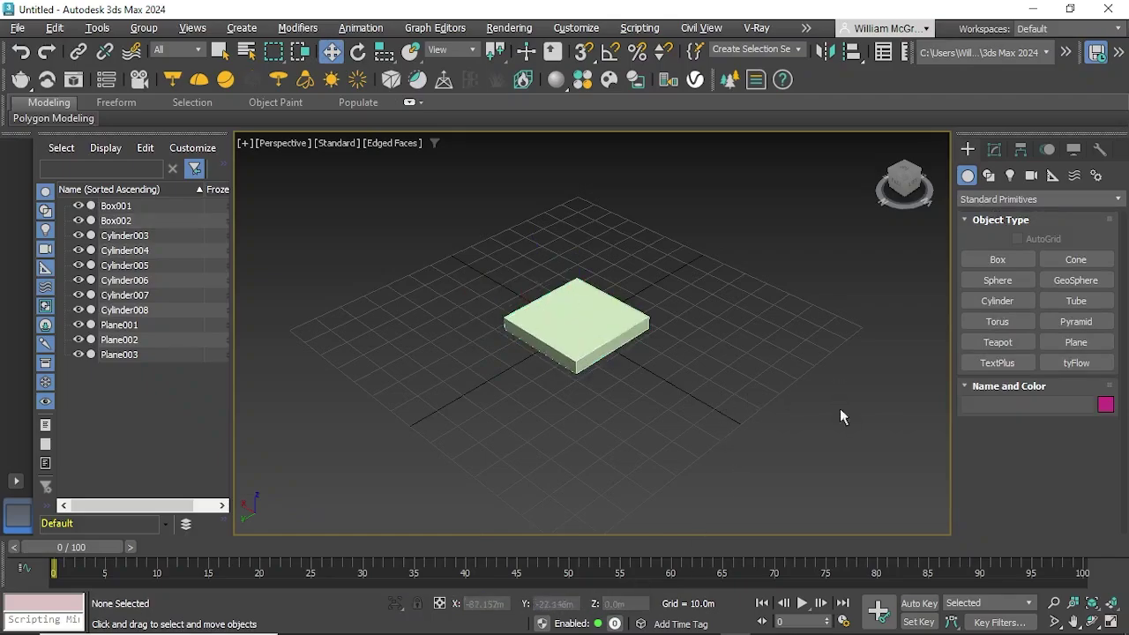
# Step: Draw a plane beside the box, set its length and width to 40 m, and check its segment settings
pyautogui.click(1054, 344)
pyautogui.moveTo(826, 327); pyautogui.dragTo(593, 357)
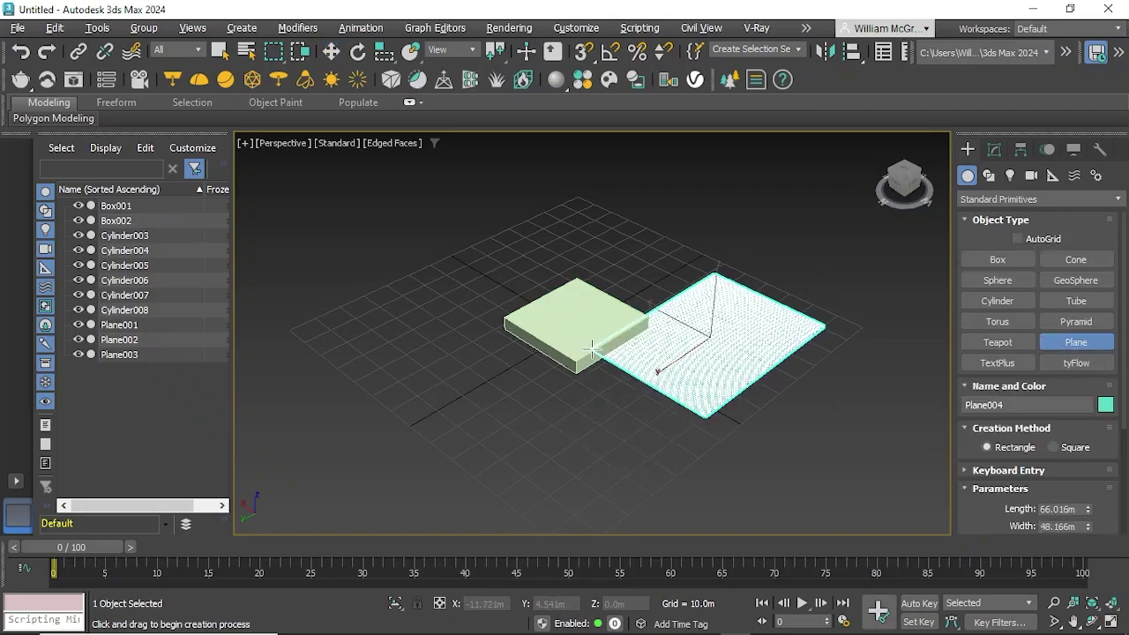
pyautogui.doubleClick(1068, 509)
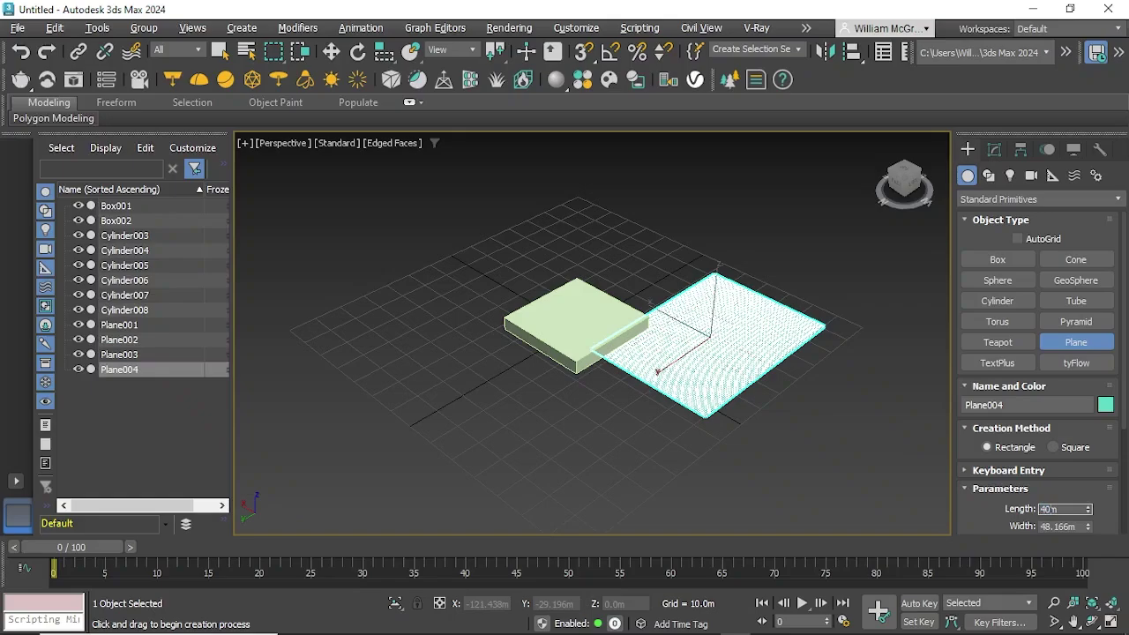
pyautogui.write('40m')
pyautogui.press('Return')
pyautogui.scroll(-1, 1087, 503)
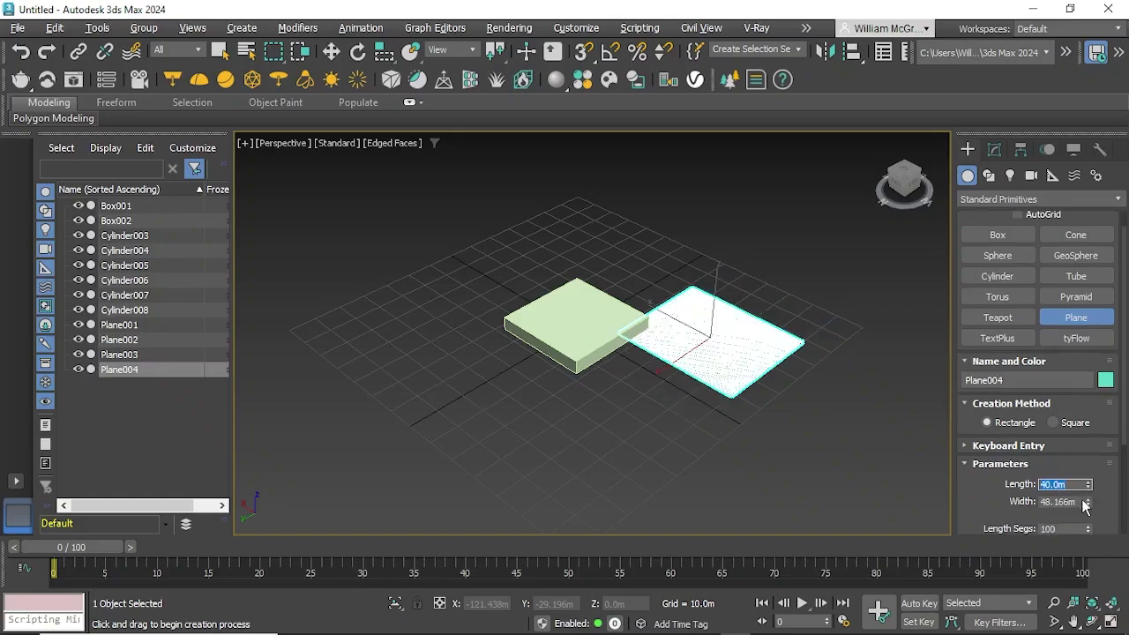
pyautogui.doubleClick(1064, 501)
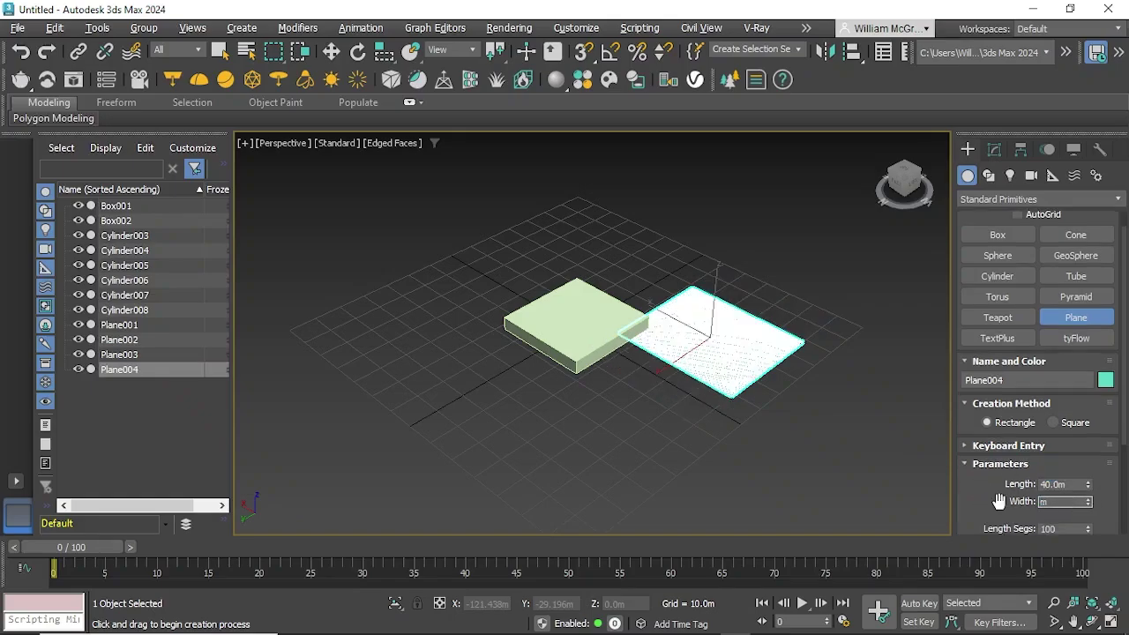
pyautogui.write('40')
pyautogui.press('Return')
pyautogui.scroll(3, 748, 353)
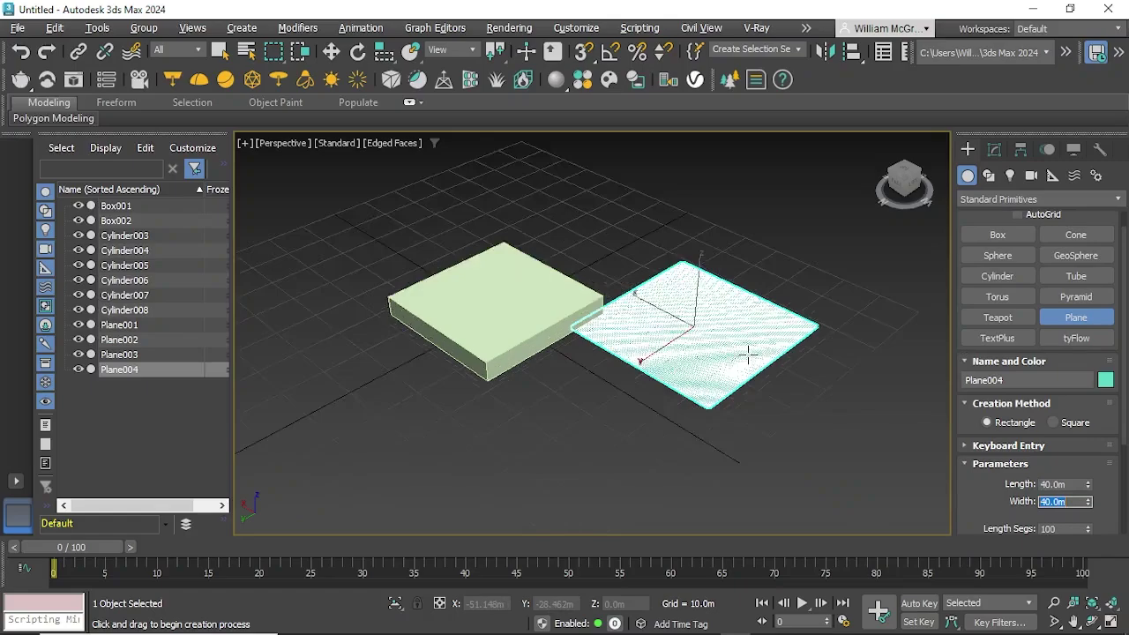
pyautogui.scroll(4, 748, 353)
pyautogui.scroll(-2, 1102, 473)
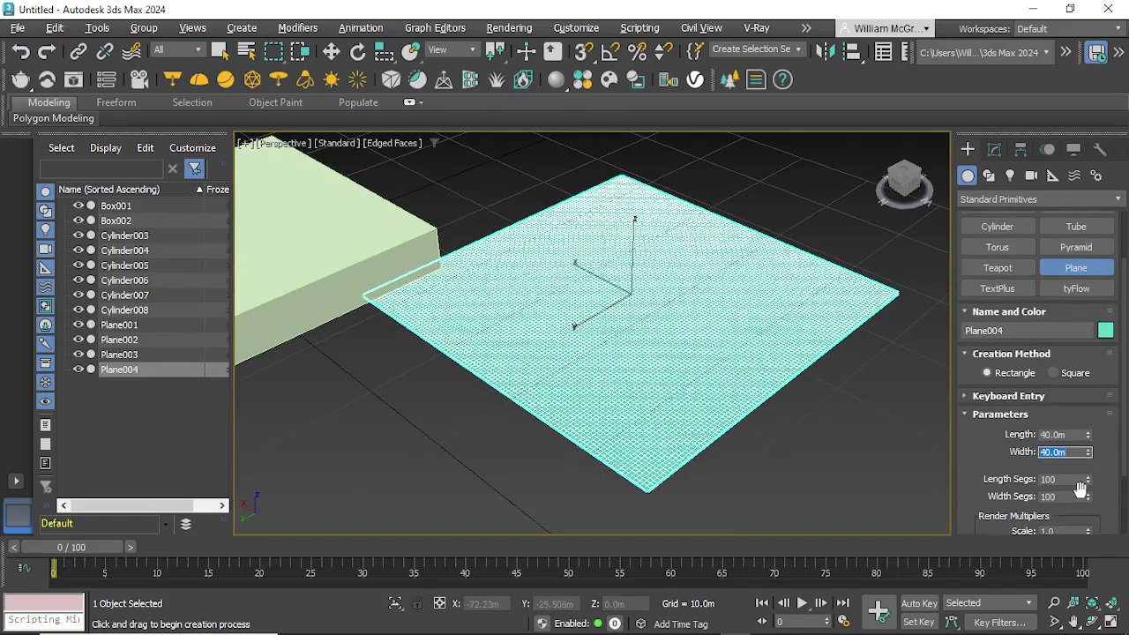
pyautogui.press('Tab')
pyautogui.press('Tab')
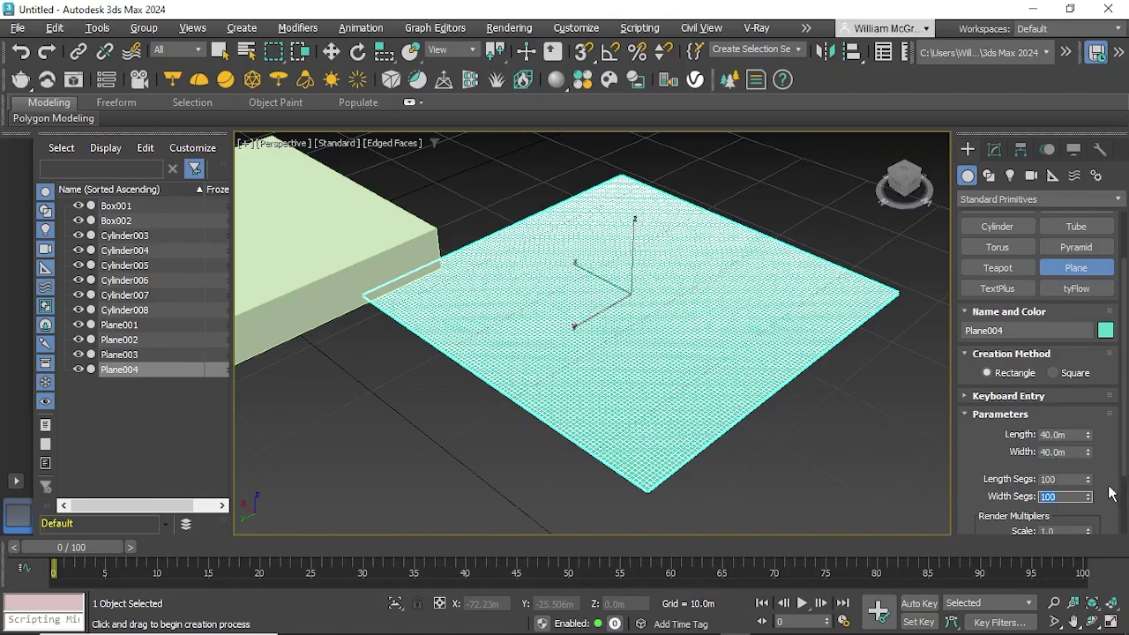
# Step: Position the plane above the box at X 0, Y 0 and Z 6 m
pyautogui.click(332, 52)
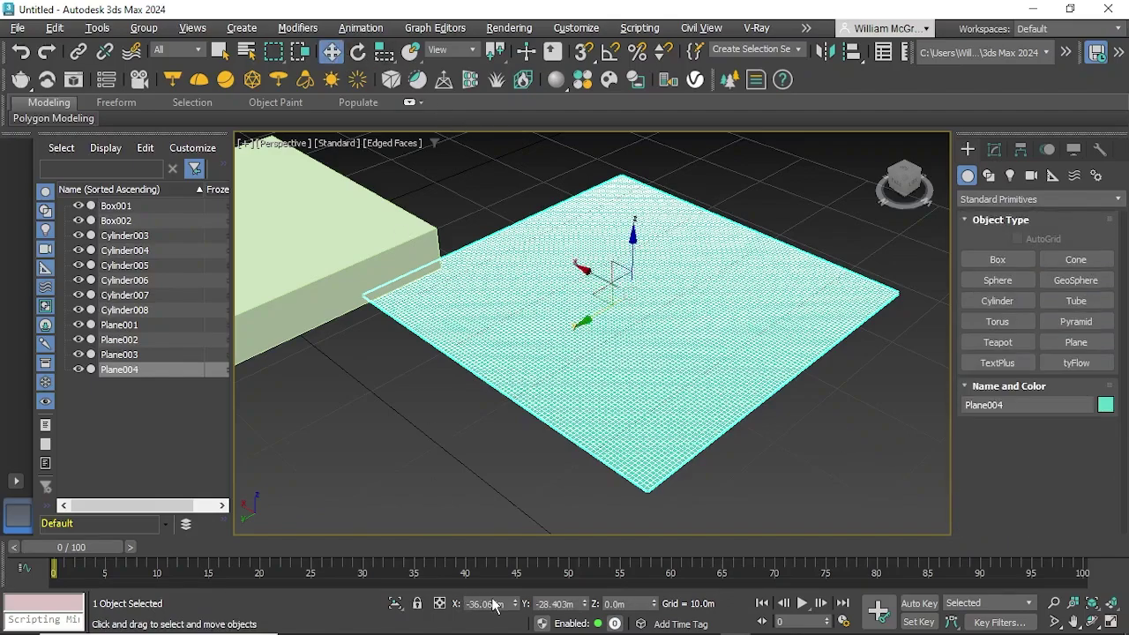
pyautogui.moveTo(497, 603); pyautogui.dragTo(473, 604)
pyautogui.write('0')
pyautogui.press('Return')
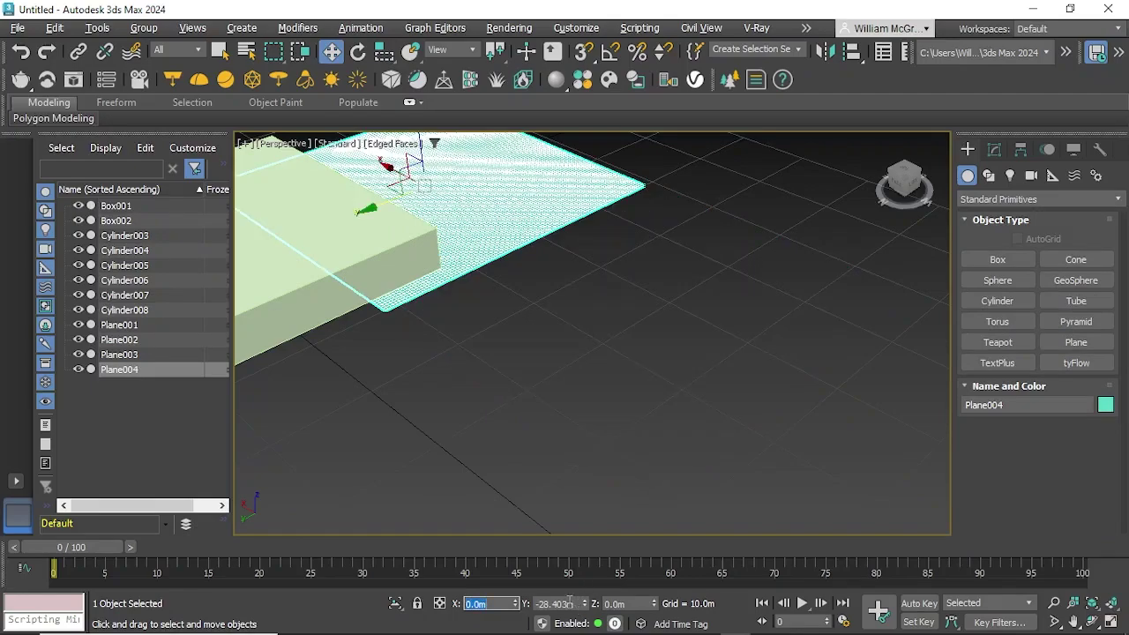
pyautogui.press('Tab')
pyautogui.write('0')
pyautogui.press('Return')
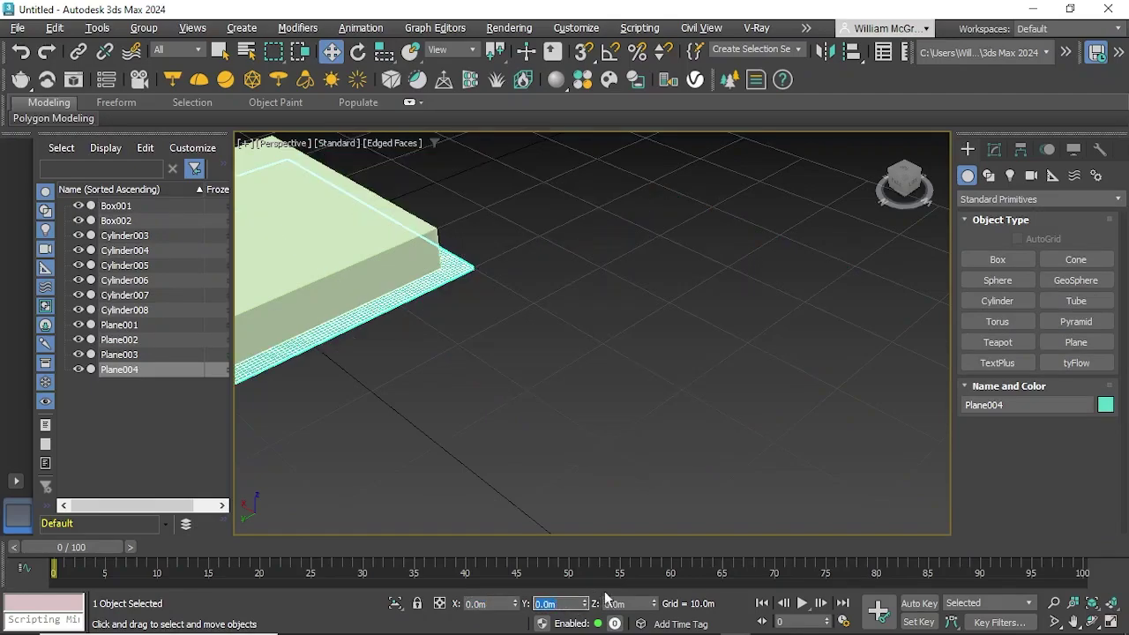
pyautogui.click(609, 602)
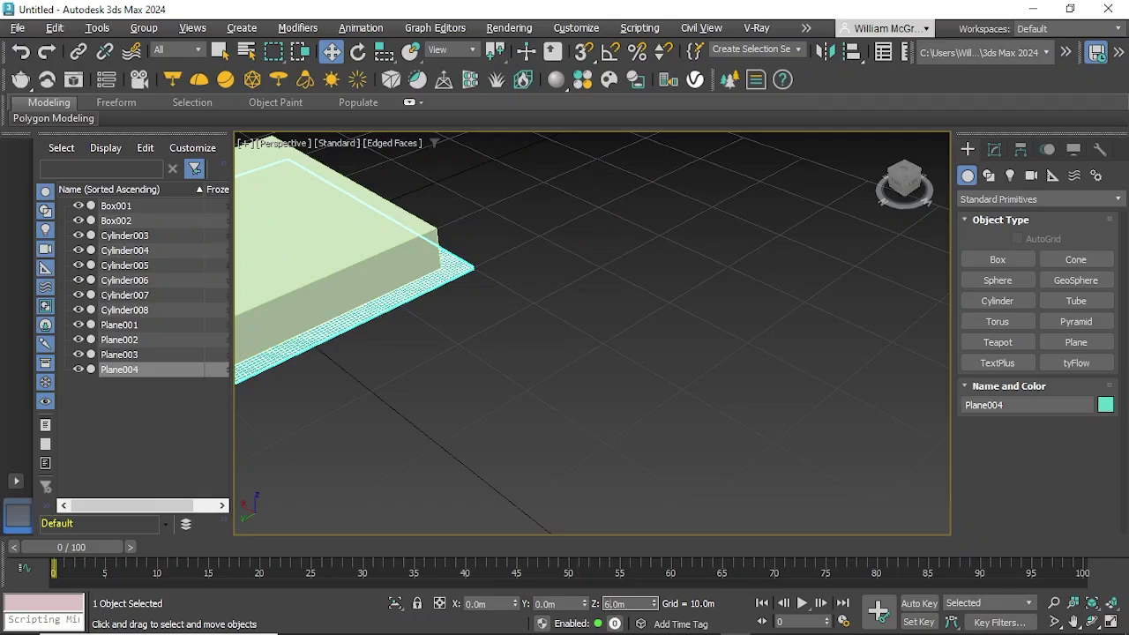
pyautogui.write('6.0m')
pyautogui.press('Return')
pyautogui.click(473, 356)
pyautogui.moveTo(500, 410); pyautogui.dragTo(704, 358, button='middle')
pyautogui.moveTo(734, 268); pyautogui.dragTo(750, 342, button='middle')
pyautogui.click(760, 295)
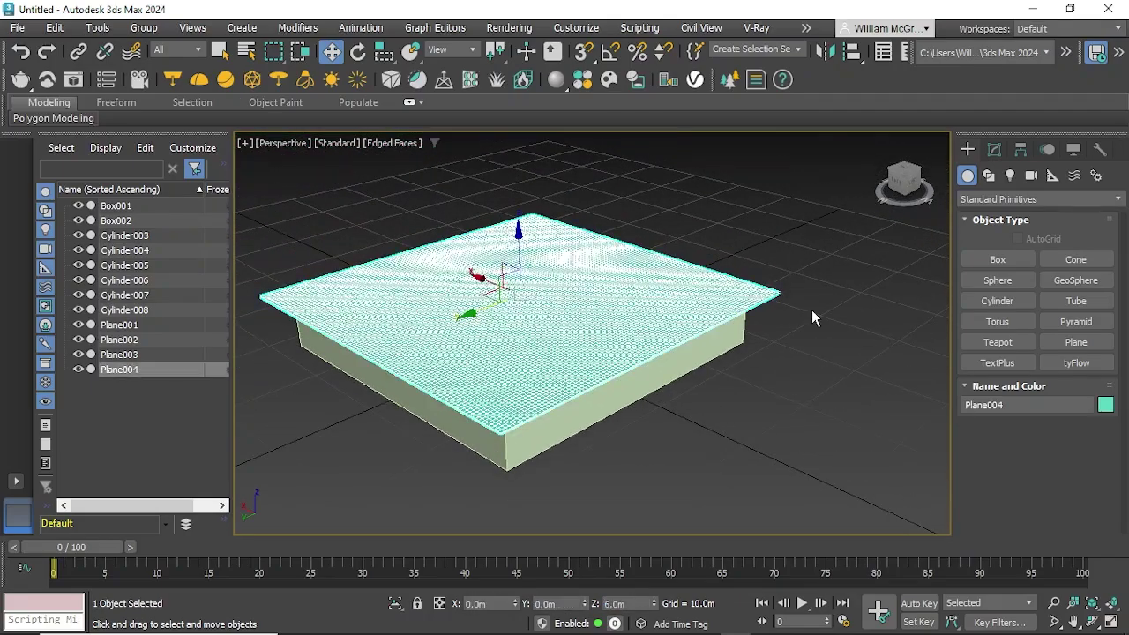
# Step: Apply the Cloth modifier to the plane
pyautogui.click(998, 150)
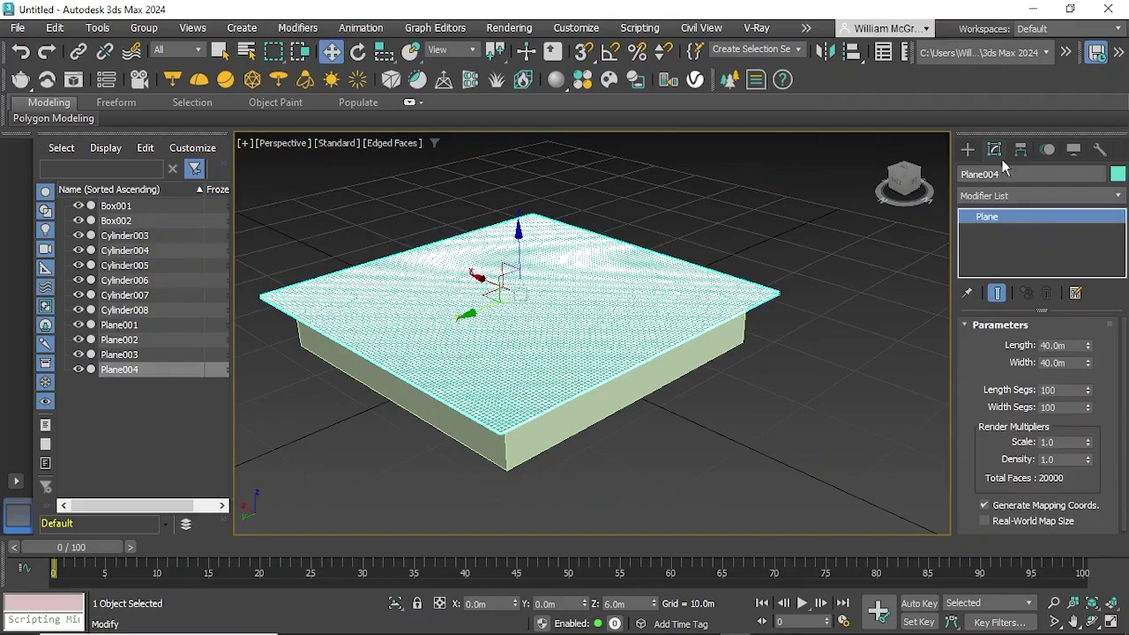
pyautogui.click(1017, 196)
pyautogui.write('clo')
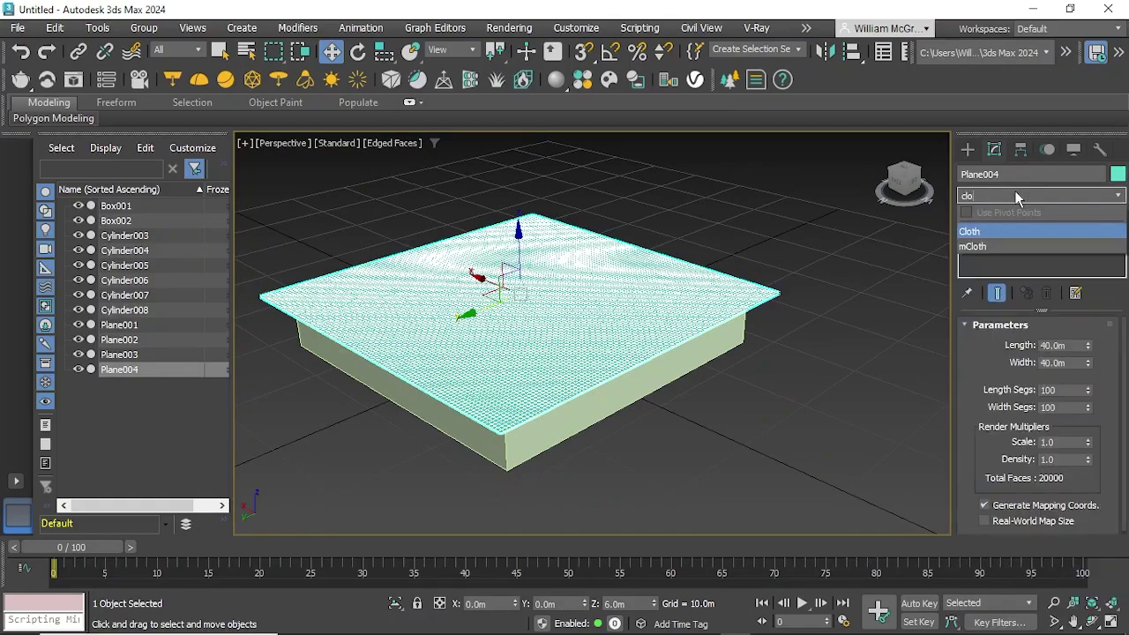
pyautogui.press('Return')
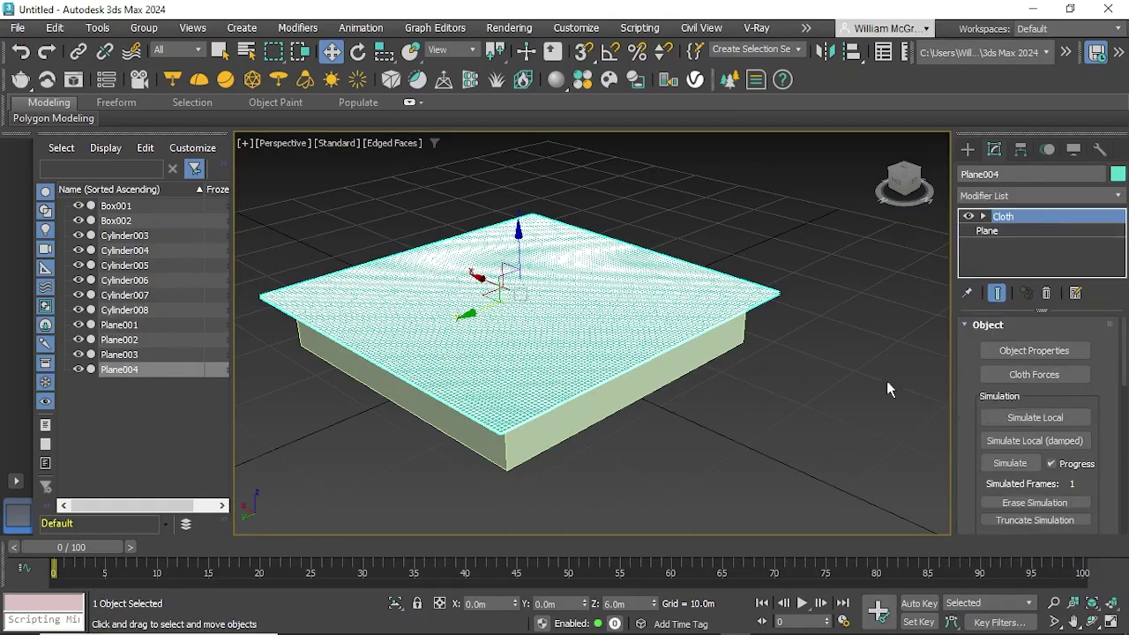
# Step: Add Box002 to the plane's cloth simulation through the cloth object properties
pyautogui.click(1002, 353)
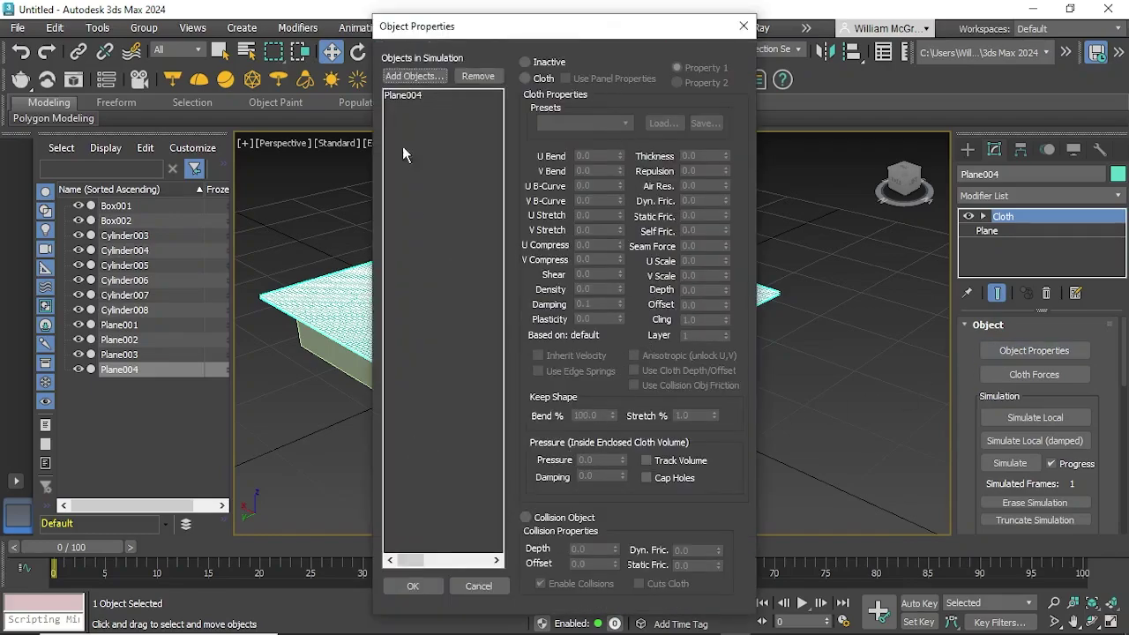
pyautogui.click(410, 79)
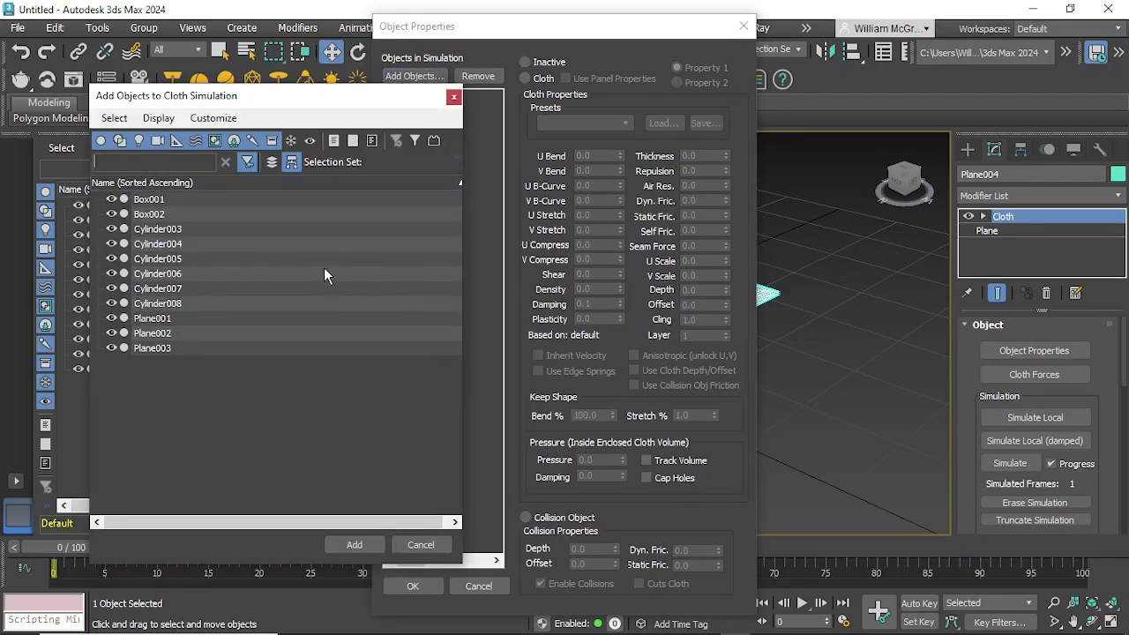
pyautogui.click(173, 215)
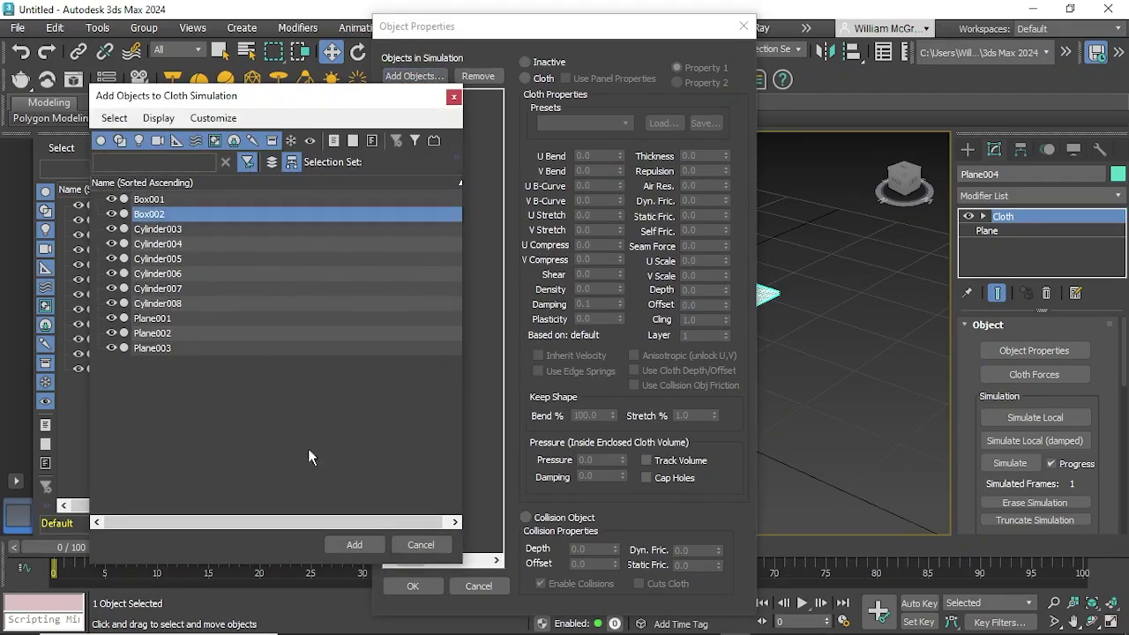
pyautogui.click(354, 546)
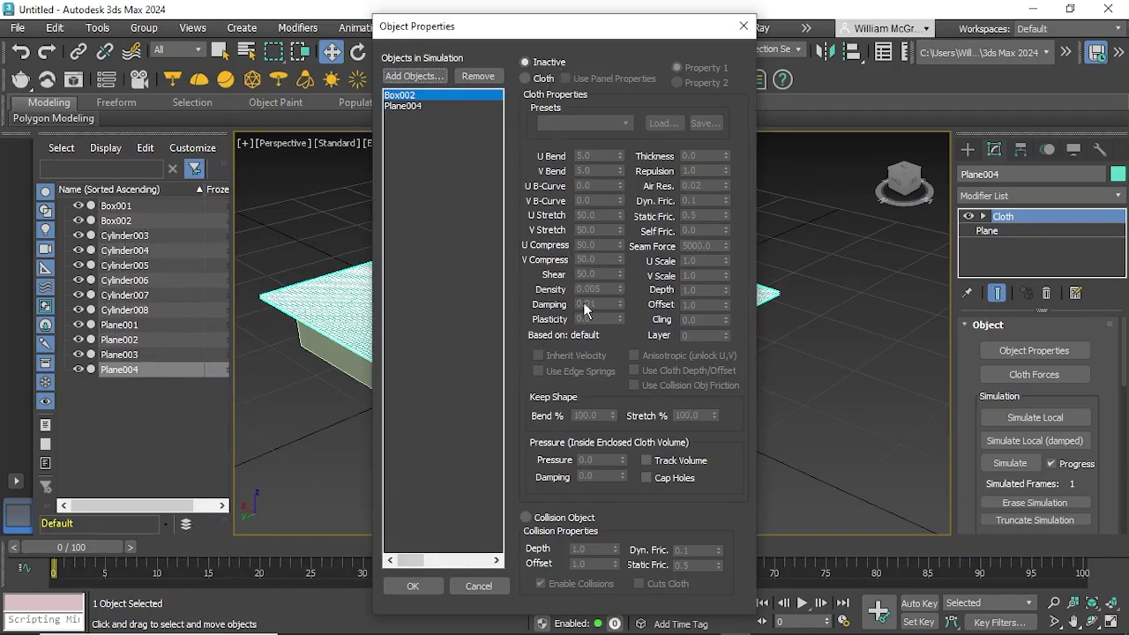
# Step: Define Box002 as a collision object and Plane004 as cloth in the simulation
pyautogui.click(528, 517)
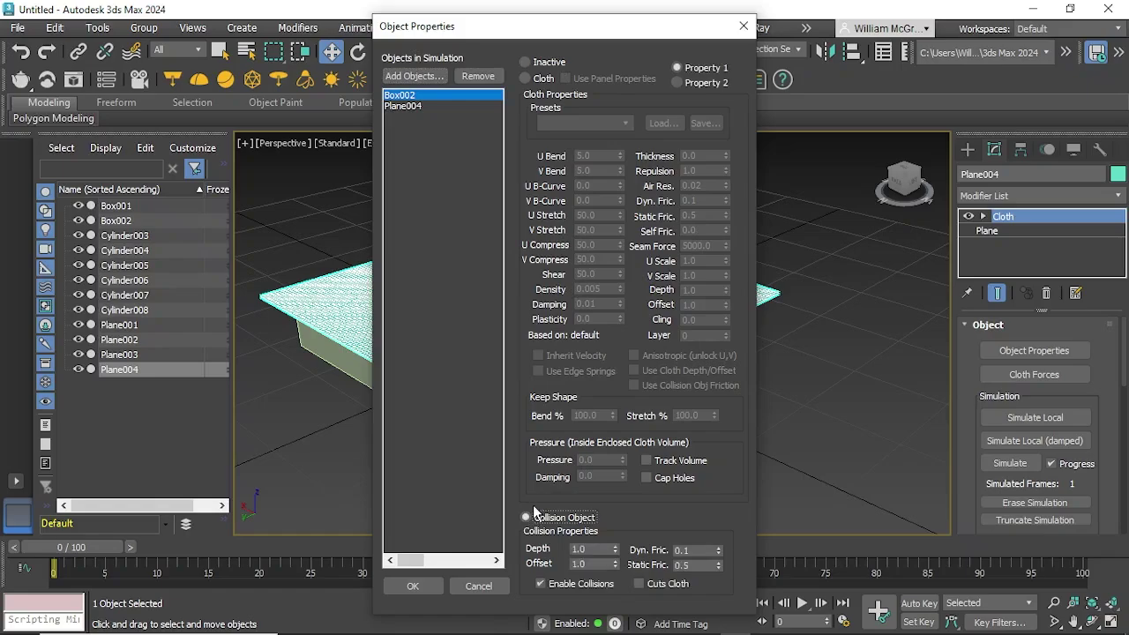
pyautogui.click(398, 107)
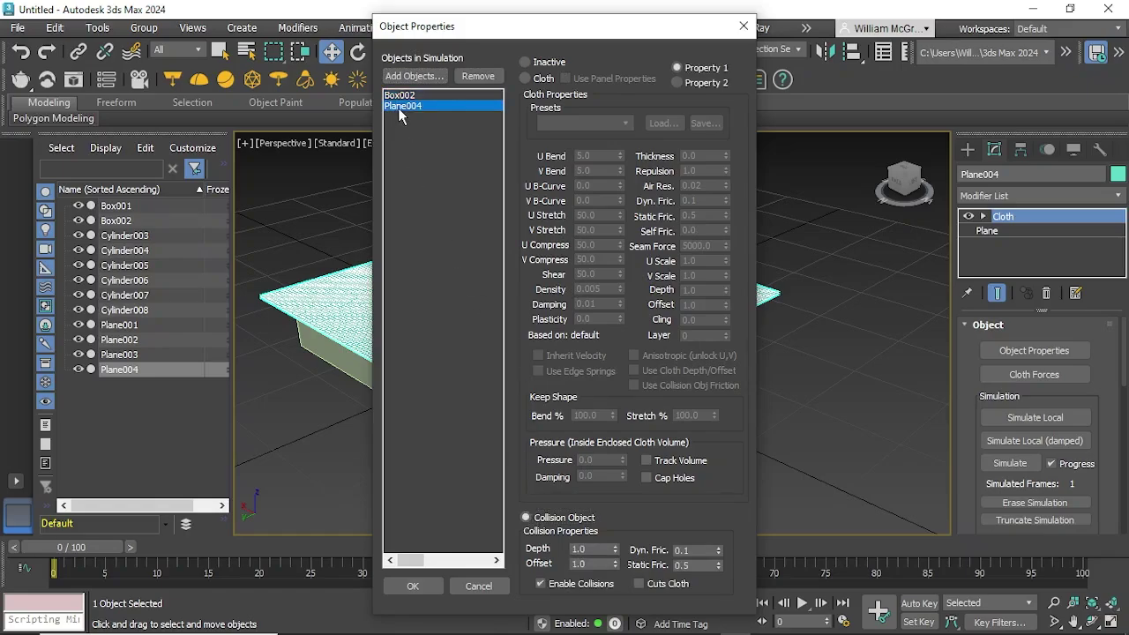
pyautogui.click(526, 79)
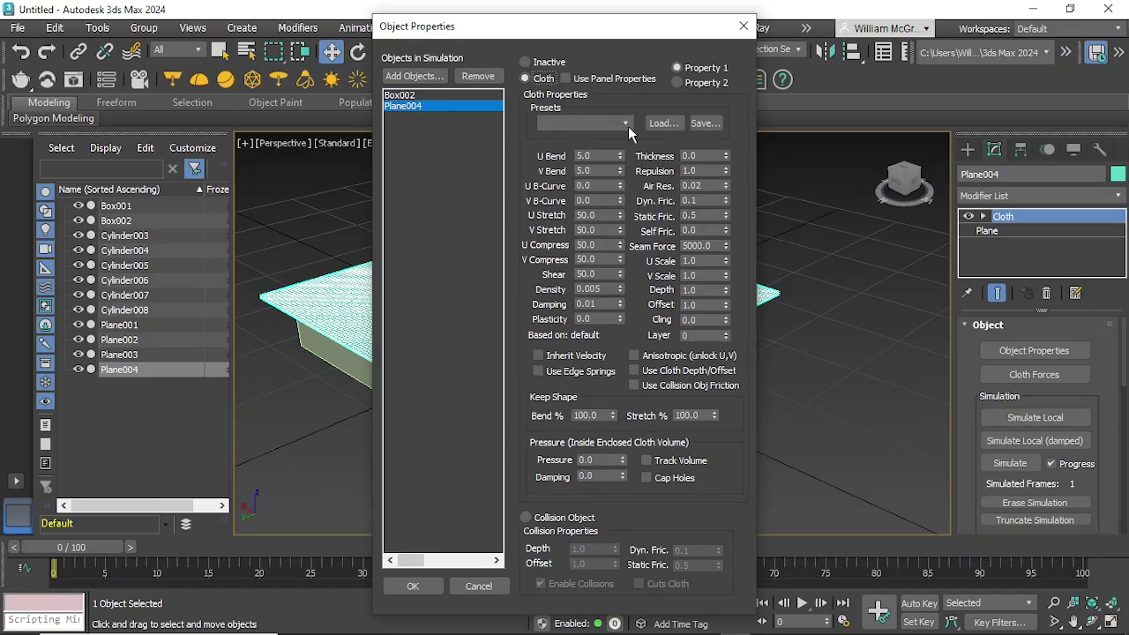
# Step: Apply the Silk preset to Plane004's cloth properties and run the simulation, cancelling it at about frame 22
pyautogui.click(626, 124)
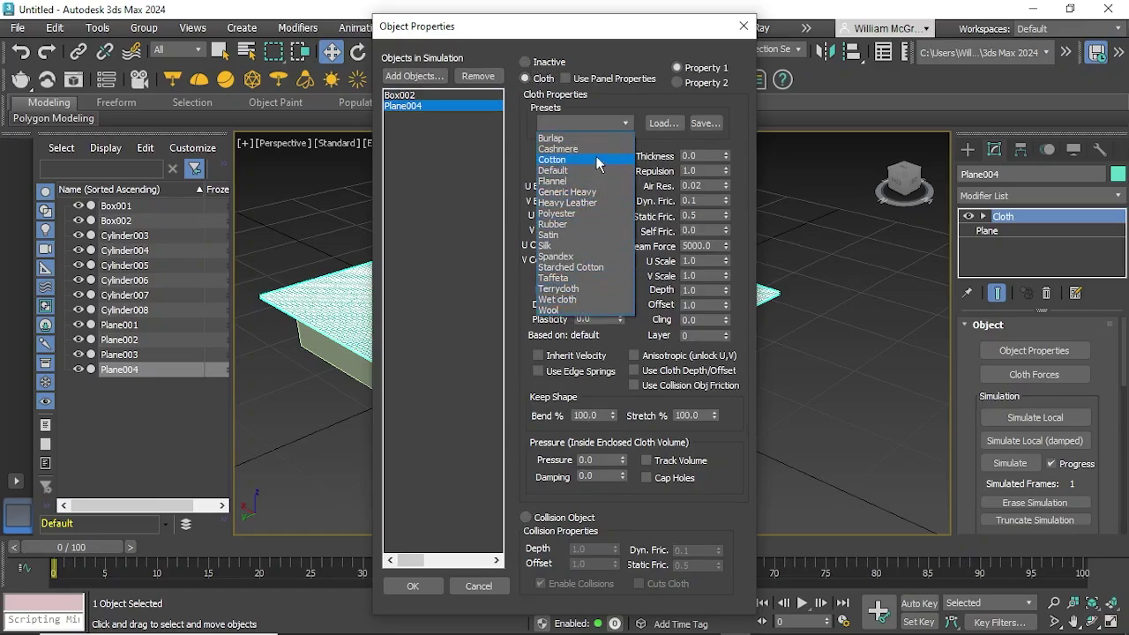
pyautogui.click(566, 247)
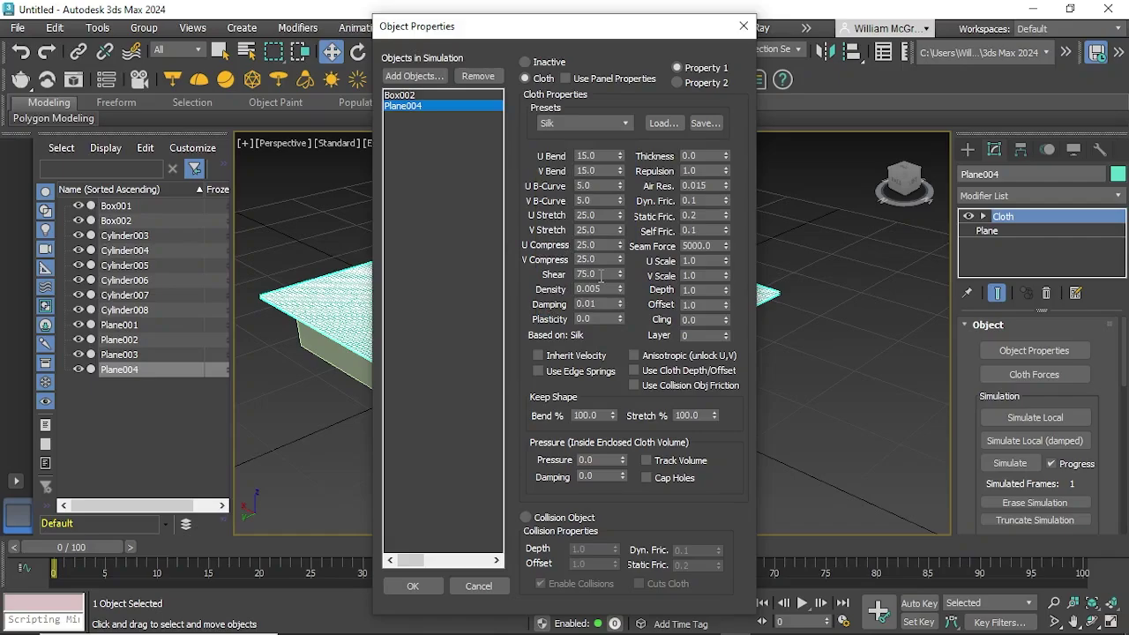
pyautogui.click(411, 586)
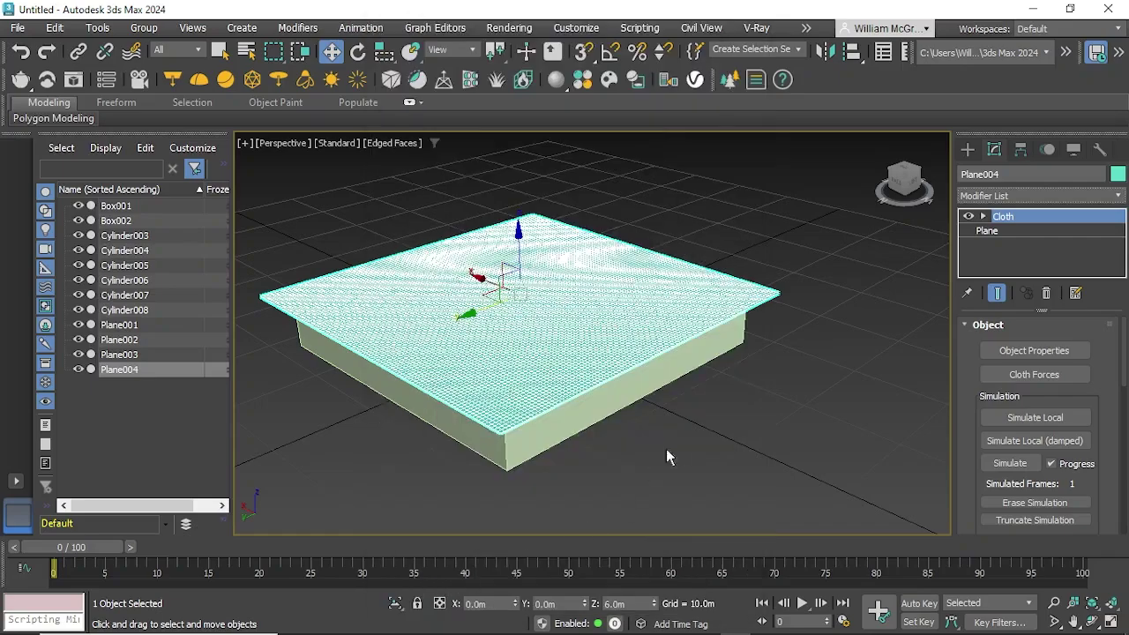
pyautogui.click(1016, 464)
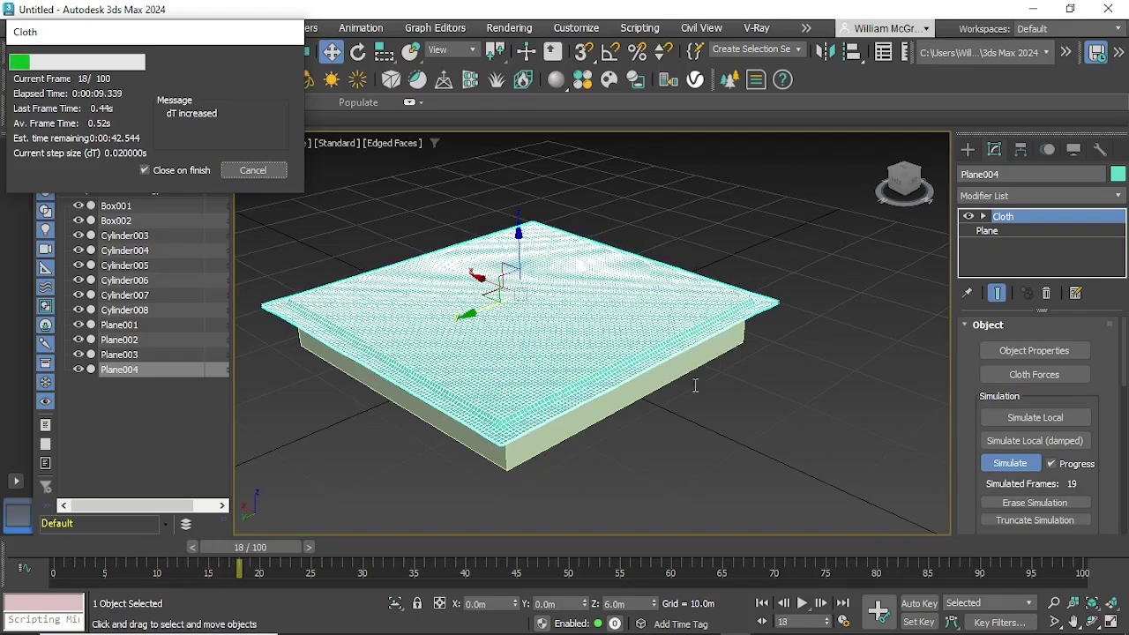
pyautogui.click(260, 172)
# Step: Delete Plane004 and Box002 from the scene
pyautogui.click(813, 464)
pyautogui.moveTo(813, 463); pyautogui.dragTo(240, 227)
pyautogui.press('Delete')
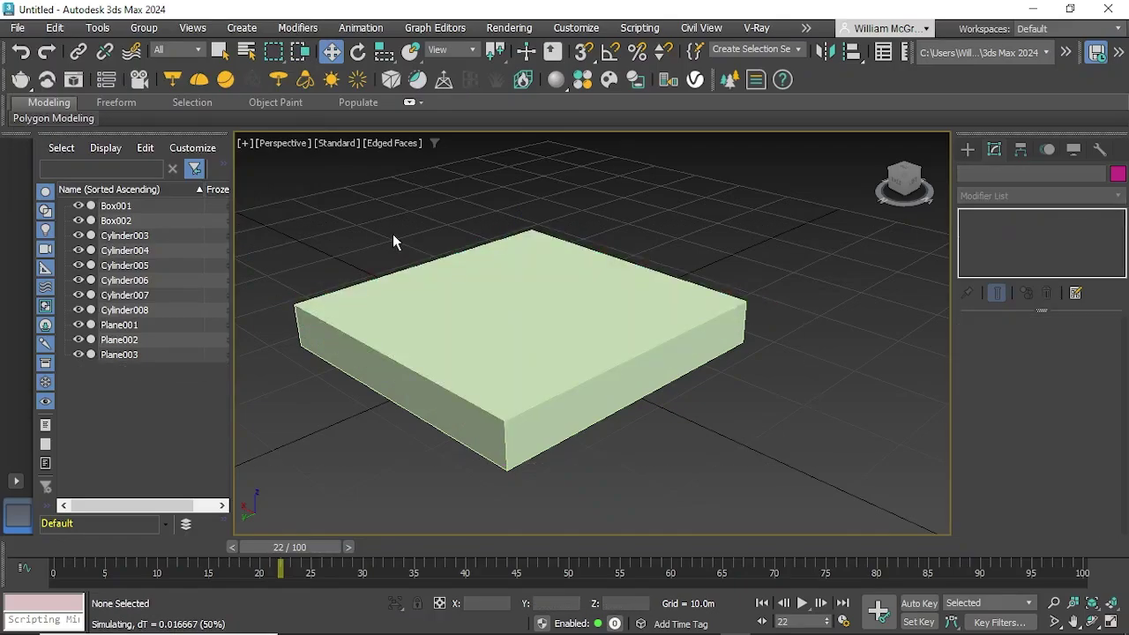
pyautogui.click(468, 350)
pyautogui.press('Delete')
# Step: Select Box001 together with its draped Plane001 and move both onto the centre of the grid
pyautogui.scroll(-3, 467, 352)
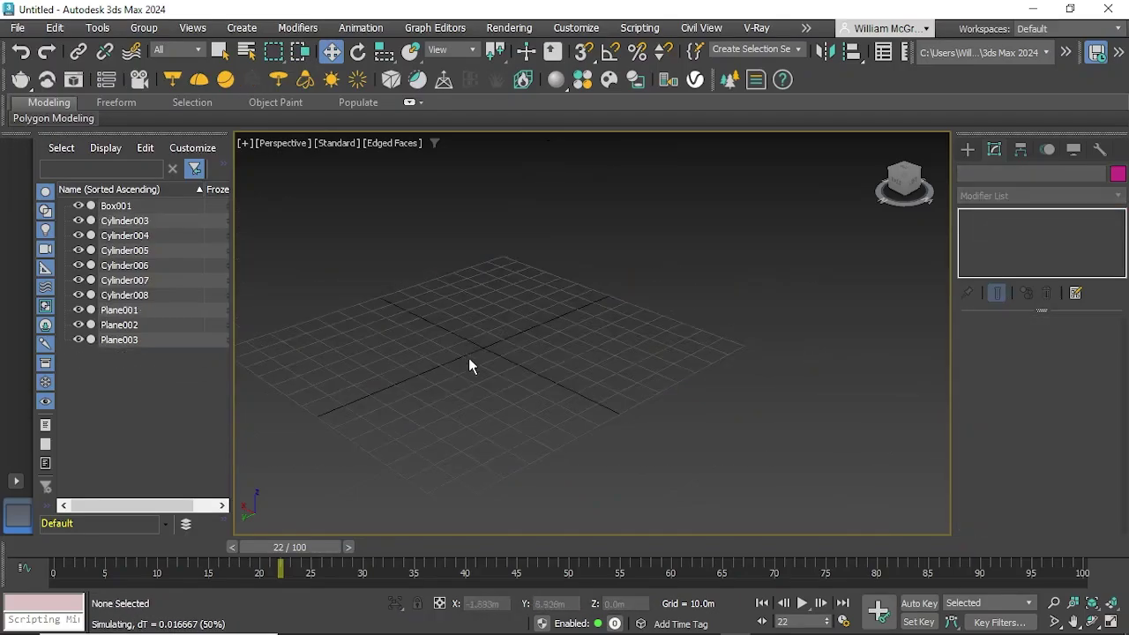
pyautogui.moveTo(468, 358); pyautogui.dragTo(746, 340, button='middle')
pyautogui.moveTo(561, 515); pyautogui.dragTo(286, 431)
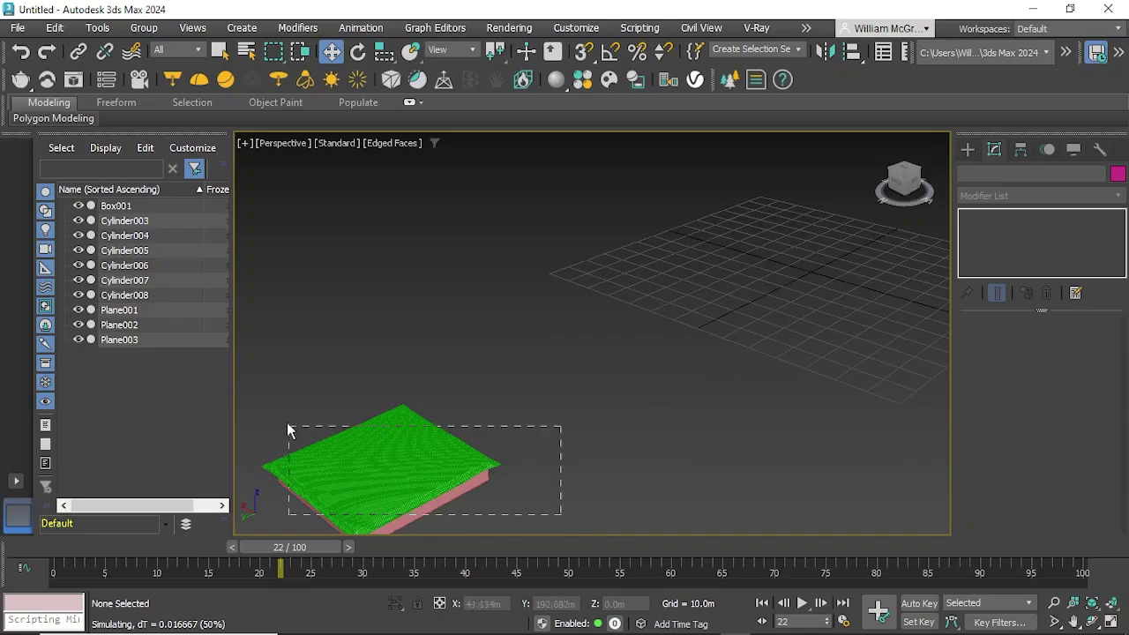
pyautogui.click(453, 471)
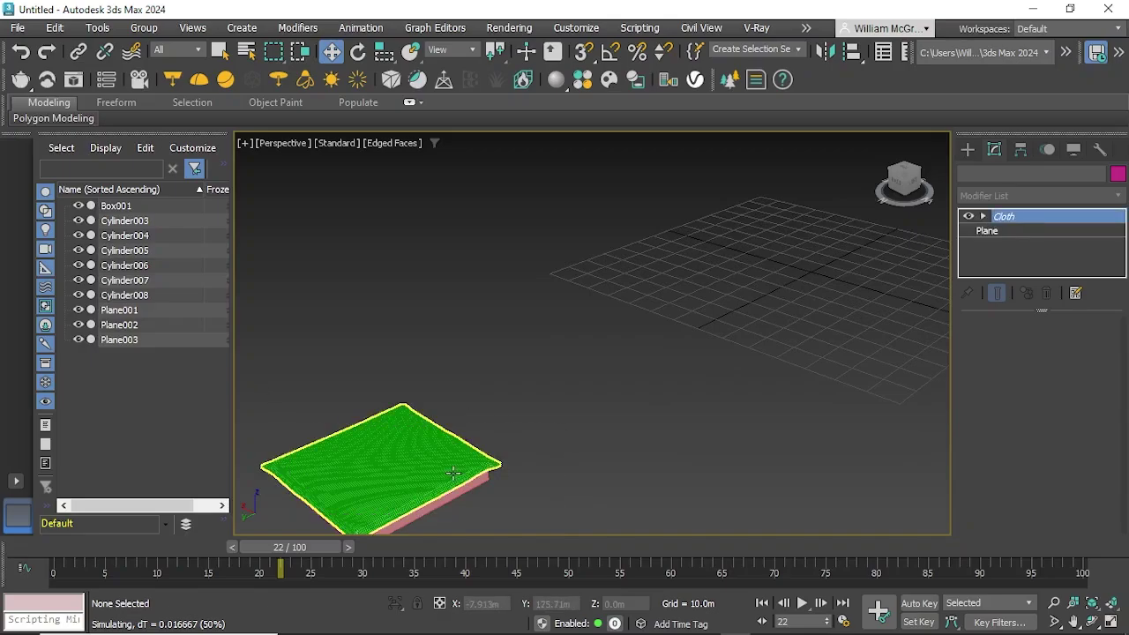
pyautogui.click(514, 494)
pyautogui.moveTo(514, 493); pyautogui.dragTo(594, 465, button='middle')
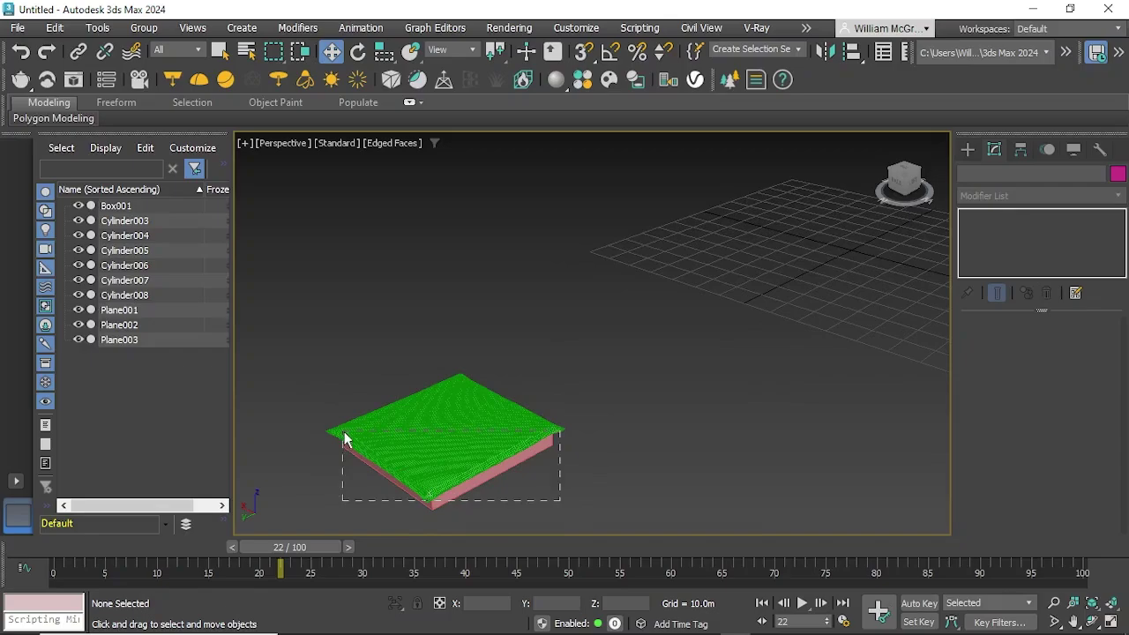
pyautogui.moveTo(571, 522); pyautogui.dragTo(315, 345)
pyautogui.scroll(-2, 439, 468)
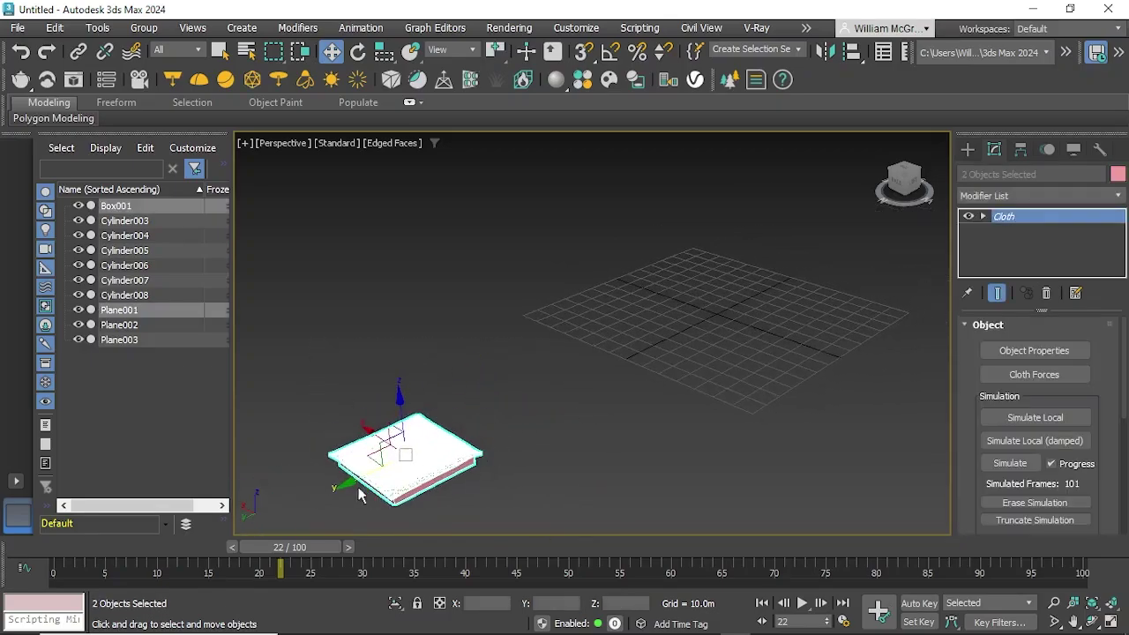
pyautogui.moveTo(360, 491); pyautogui.dragTo(722, 296)
pyautogui.scroll(6, 721, 296)
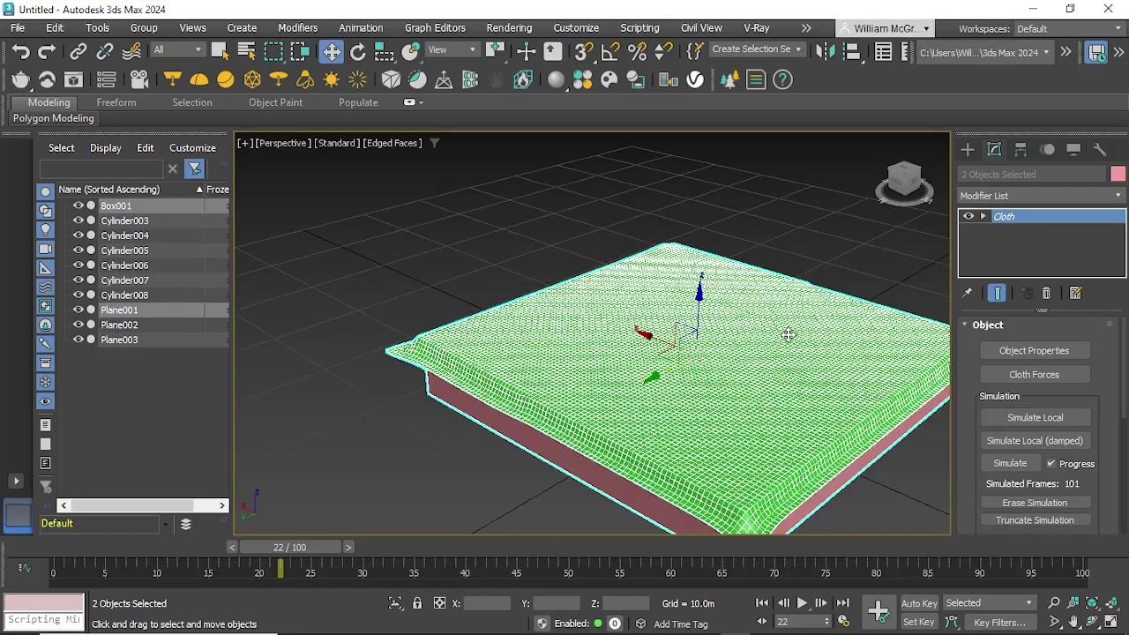
pyautogui.scroll(-2, 688, 330)
pyautogui.click(816, 444)
pyautogui.moveTo(816, 443); pyautogui.dragTo(739, 443, button='middle')
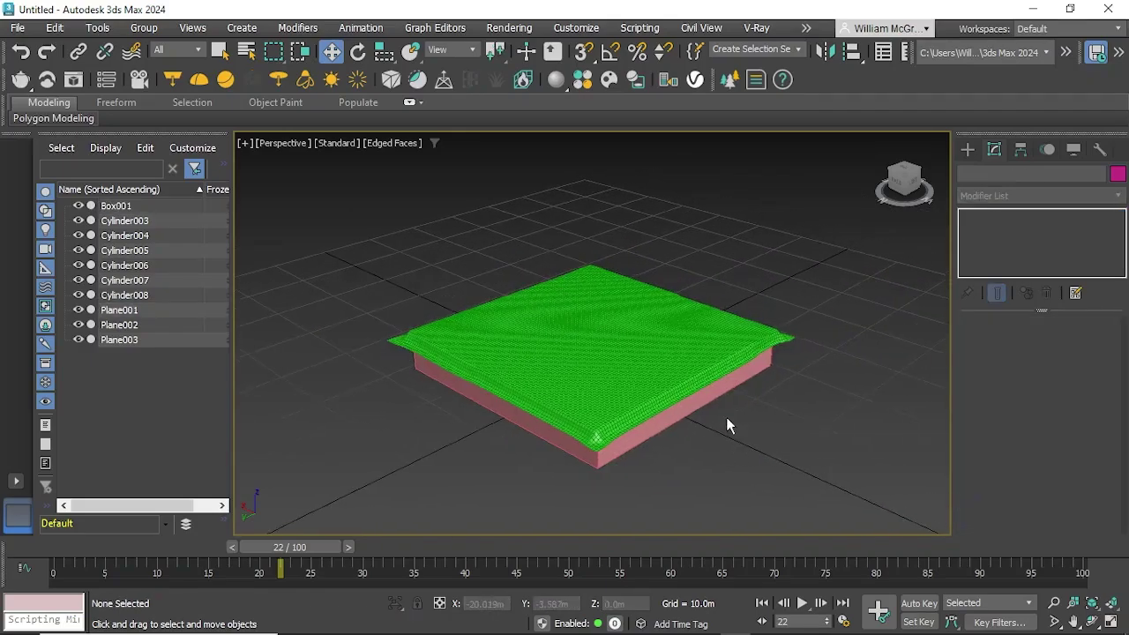
# Step: Play the box's cloth animation from frame 0, stop it and scrub to frame 23
pyautogui.moveTo(289, 547); pyautogui.dragTo(37, 547)
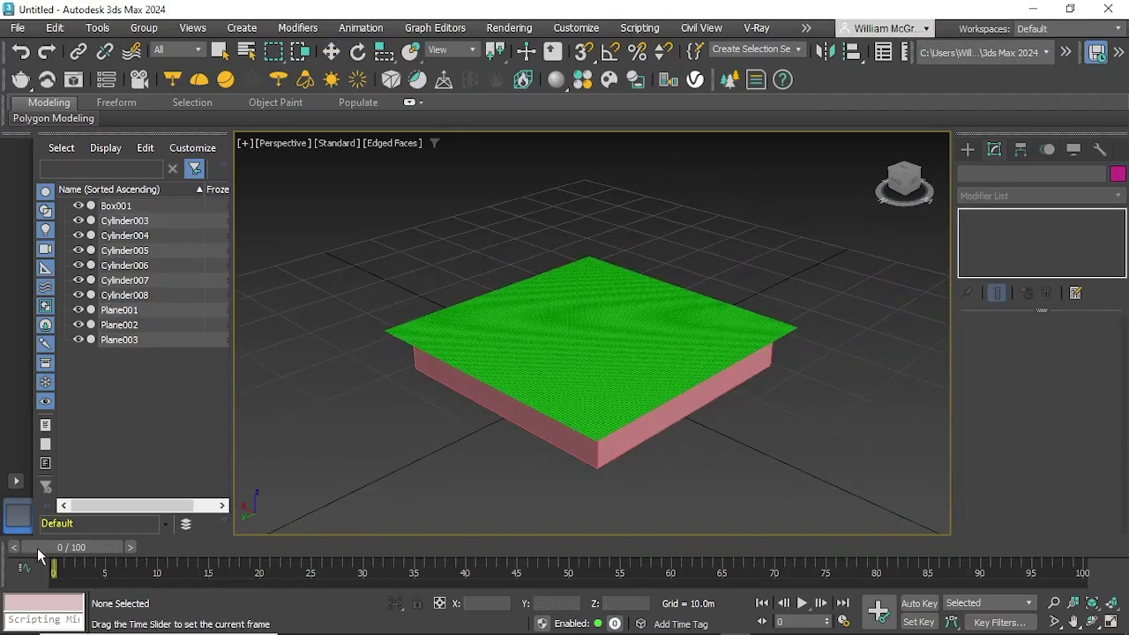
pyautogui.click(797, 603)
pyautogui.scroll(3, 734, 432)
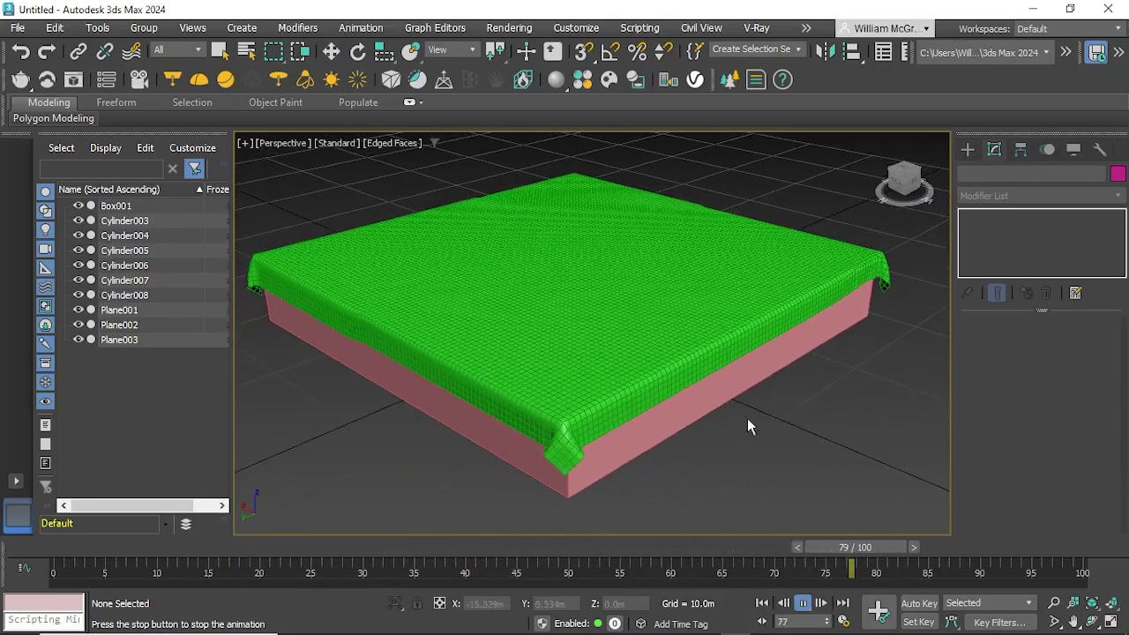
pyautogui.click(804, 605)
pyautogui.moveTo(199, 556); pyautogui.dragTo(327, 553)
# Step: Turn off Edged Faces in the perspective view and replay the box's cloth animation
pyautogui.click(386, 145)
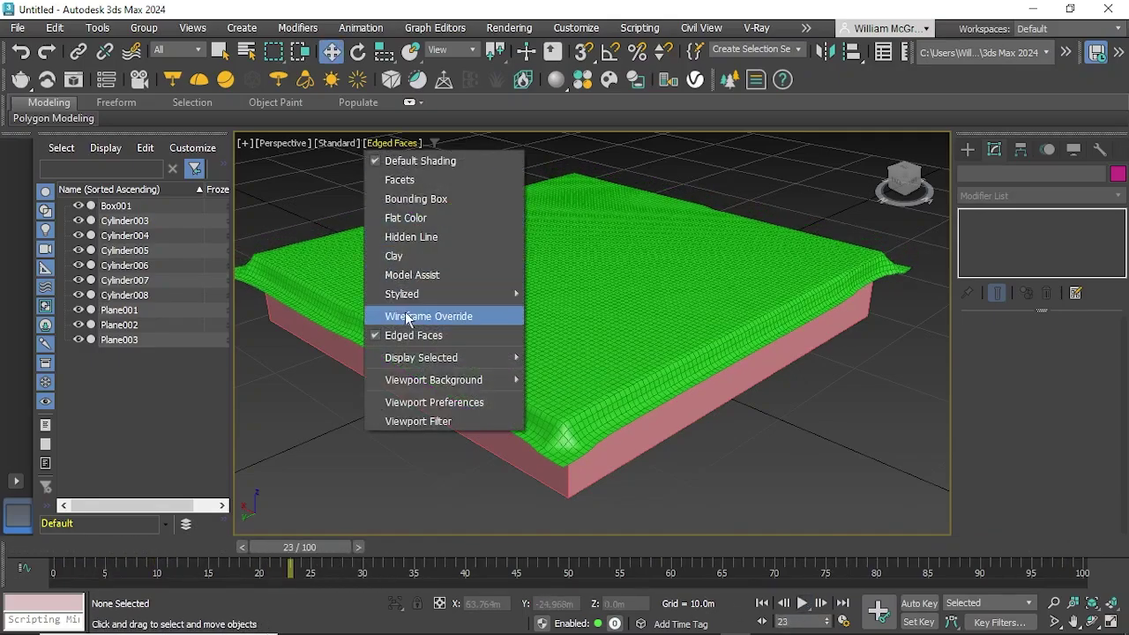
pyautogui.click(393, 331)
pyautogui.click(801, 602)
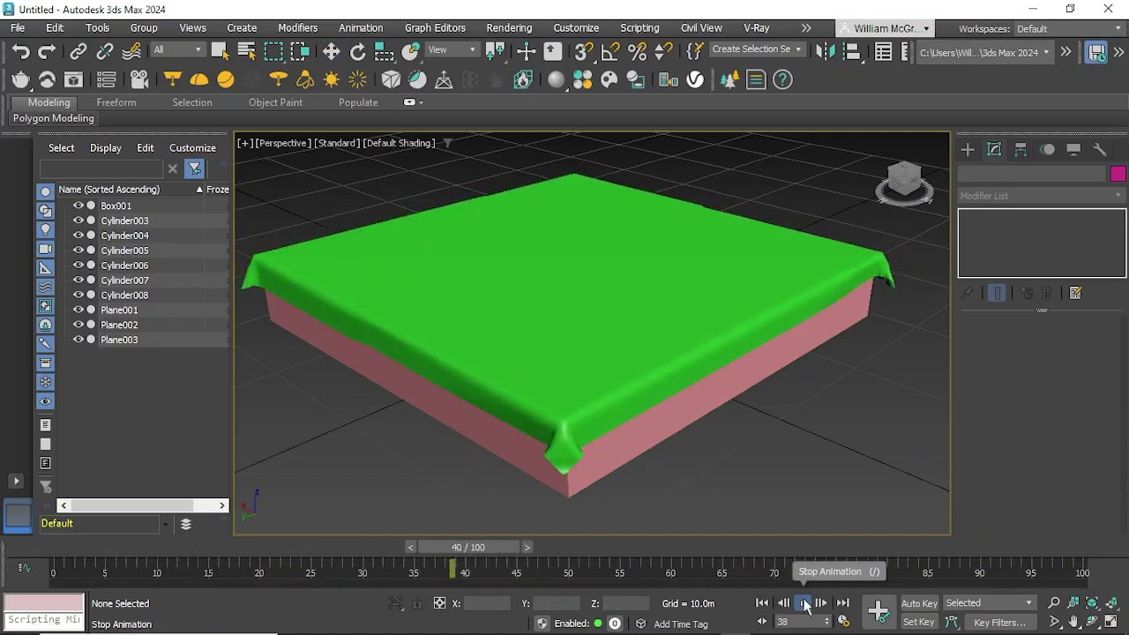
pyautogui.click(804, 603)
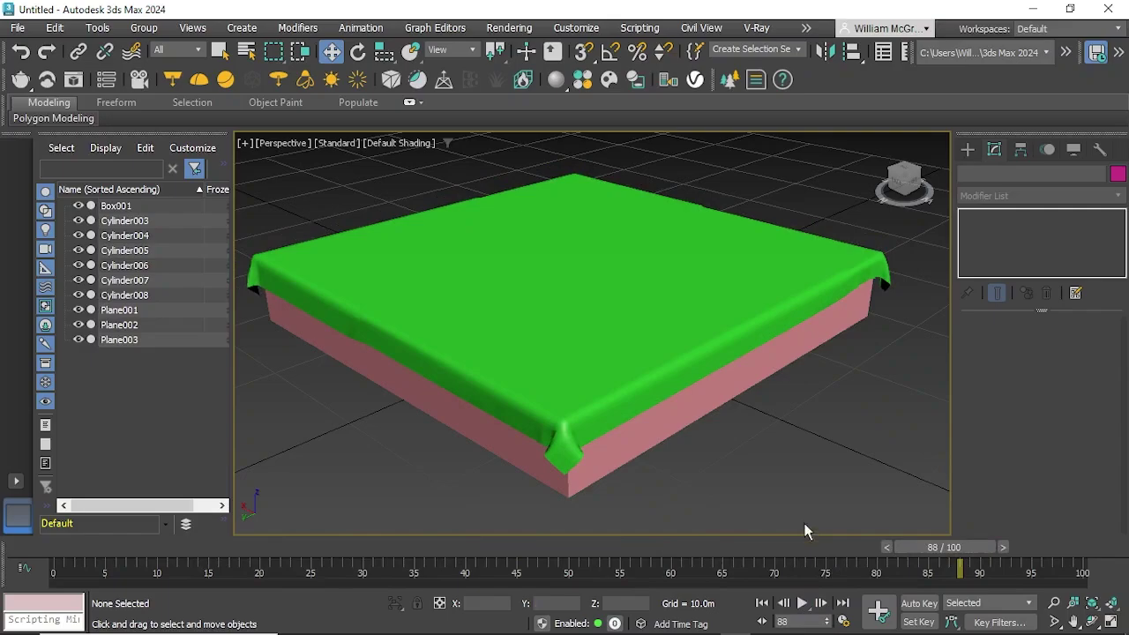
# Step: Move Box001 and Plane001 away from the grid centre, about 316 m along negative Y
pyautogui.scroll(-4, 808, 512)
pyautogui.moveTo(808, 504); pyautogui.dragTo(568, 459, button='middle')
pyautogui.moveTo(482, 424); pyautogui.dragTo(273, 282)
pyautogui.scroll(-3, 540, 427)
pyautogui.moveTo(539, 427); pyautogui.dragTo(839, 277, button='middle')
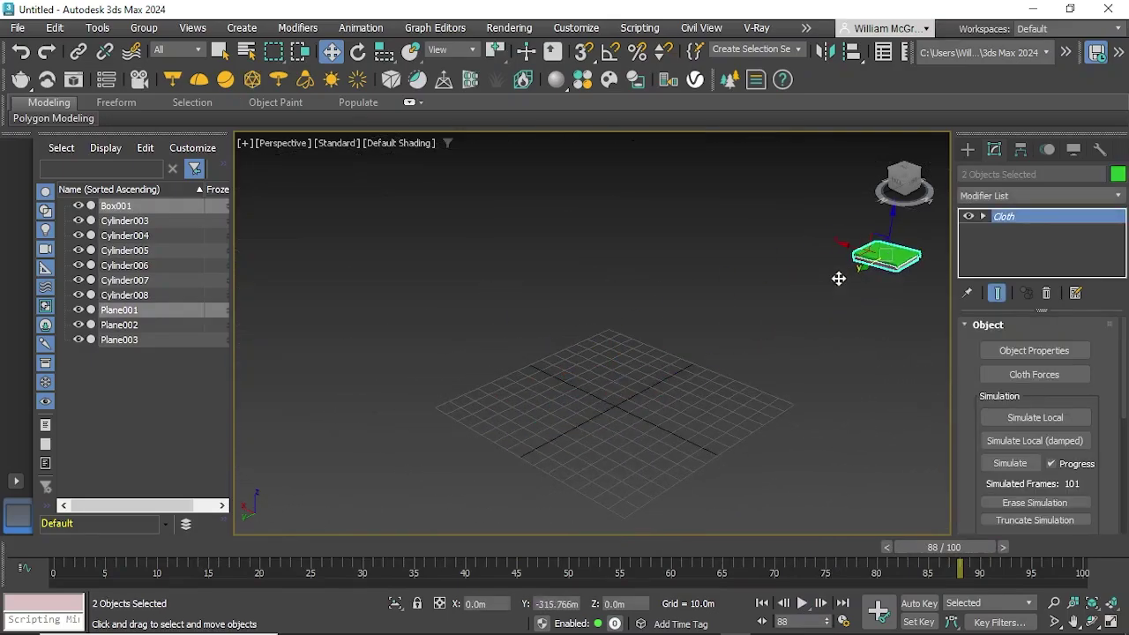
# Step: Select Cylinder003, Cylinder004 and Cylinder005 with their draped Plane002 and move them onto the centre of the grid
pyautogui.click(474, 461)
pyautogui.moveTo(474, 461); pyautogui.dragTo(612, 361, button='middle')
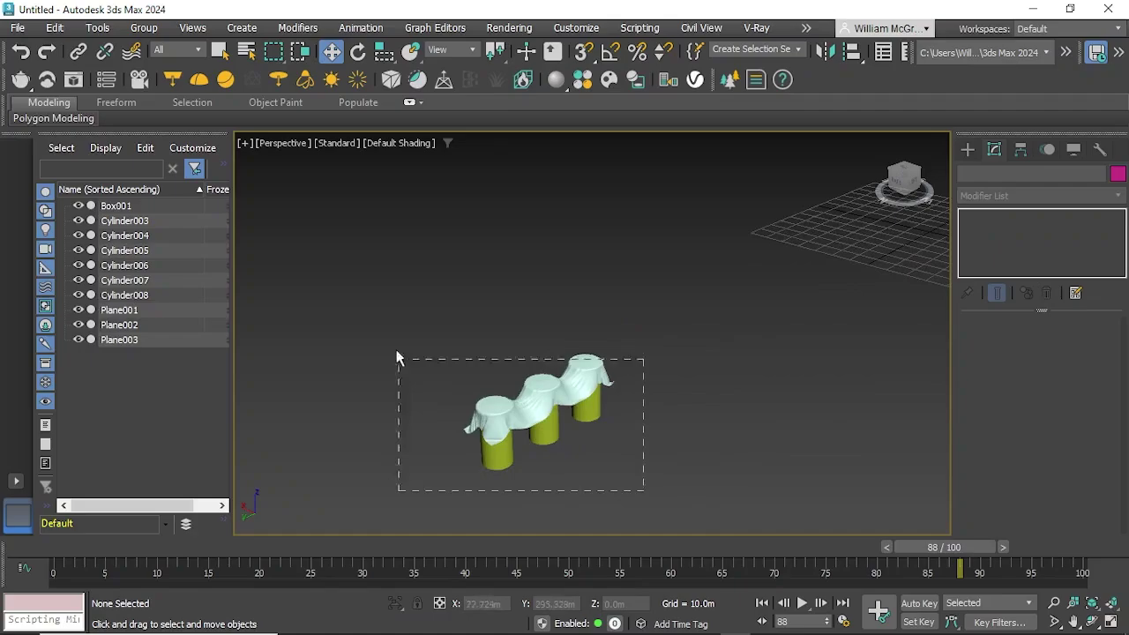
pyautogui.moveTo(396, 350); pyautogui.dragTo(396, 292)
pyautogui.moveTo(673, 409); pyautogui.dragTo(527, 439, button='middle')
pyautogui.moveTo(361, 472); pyautogui.dragTo(792, 304)
pyautogui.moveTo(792, 303); pyautogui.dragTo(560, 428, button='middle')
pyautogui.scroll(4, 560, 428)
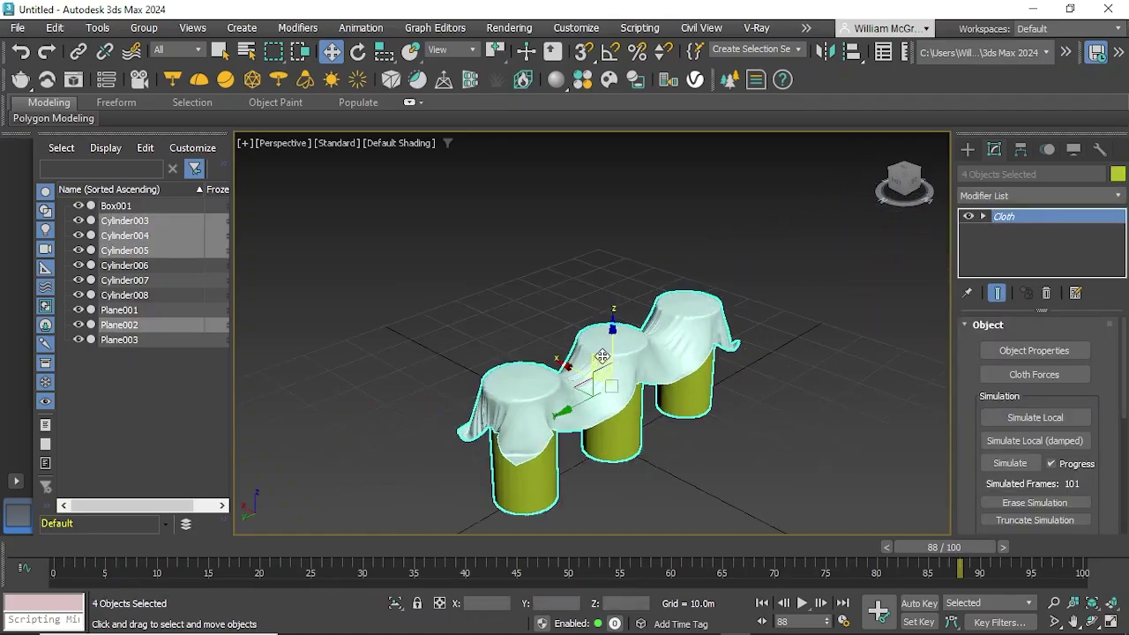
pyautogui.click(799, 477)
# Step: Return to frame 0 and review the cloth and collision properties of Plane002 and the three cylinders
pyautogui.moveTo(919, 552); pyautogui.dragTo(52, 526)
pyautogui.press('w')
pyautogui.moveTo(805, 497); pyautogui.dragTo(336, 219)
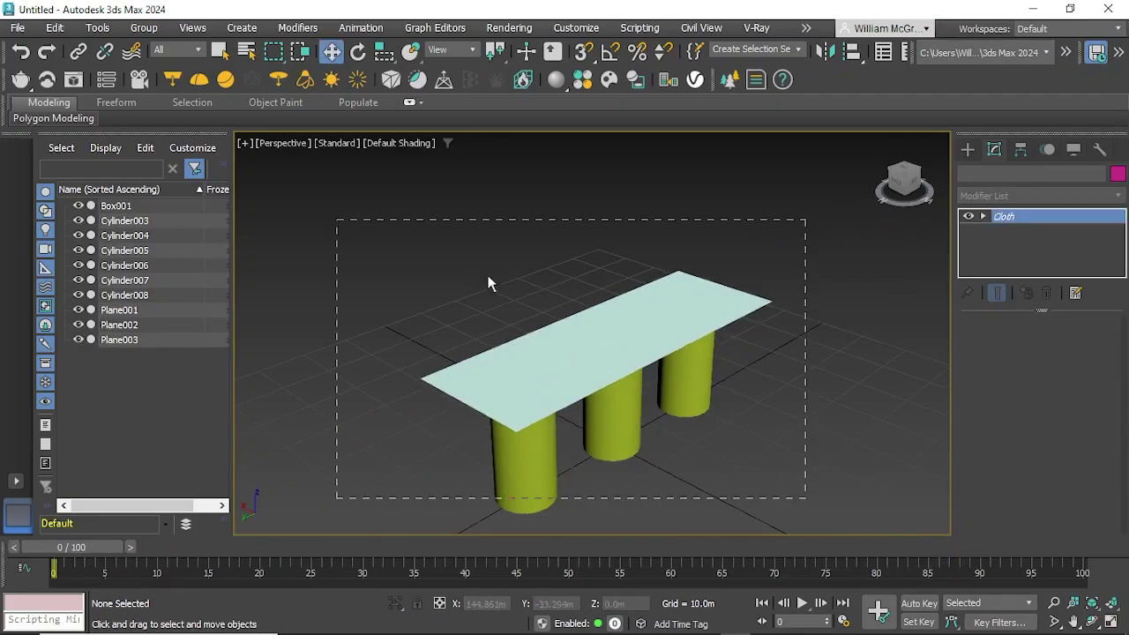
pyautogui.click(1034, 350)
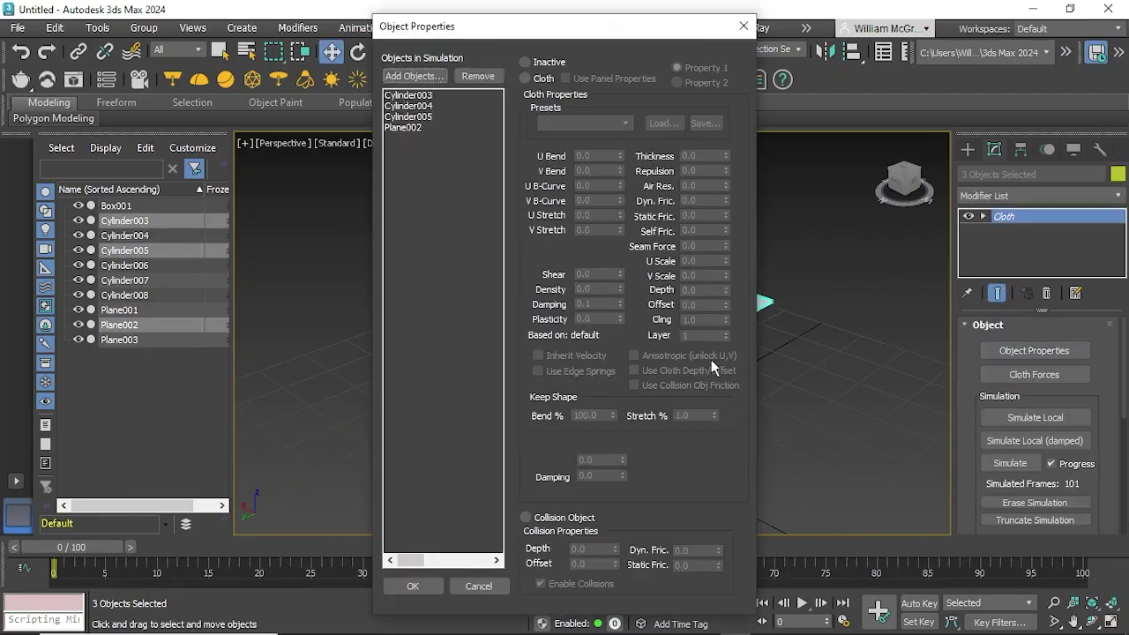
pyautogui.click(414, 127)
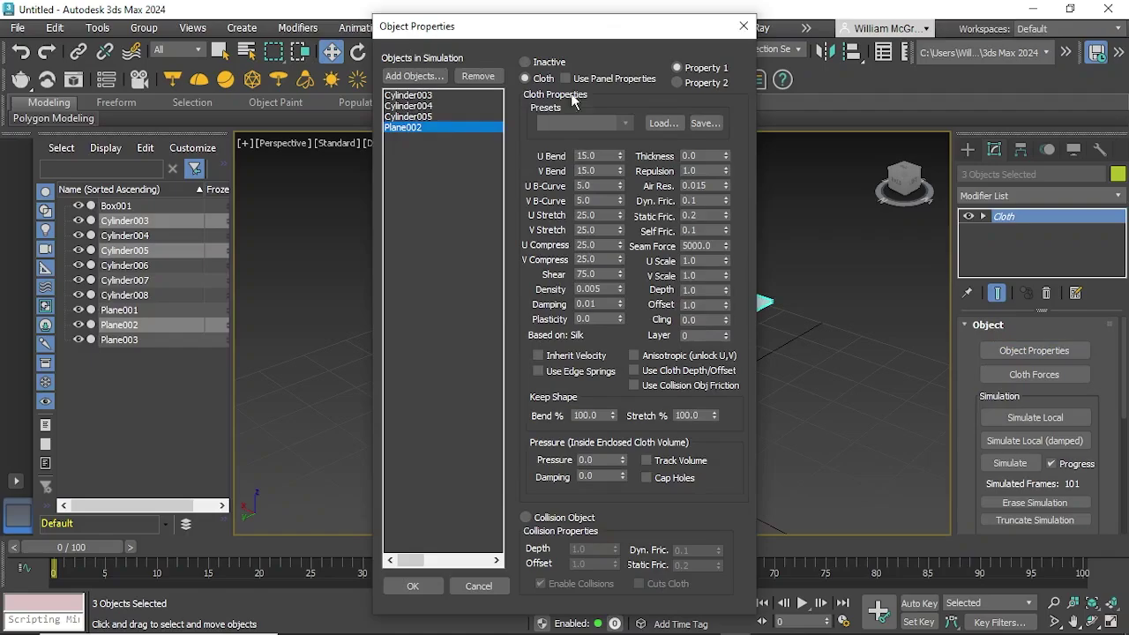
pyautogui.click(431, 118)
pyautogui.keyDown('shift'); pyautogui.click(433, 97); pyautogui.keyUp('shift')
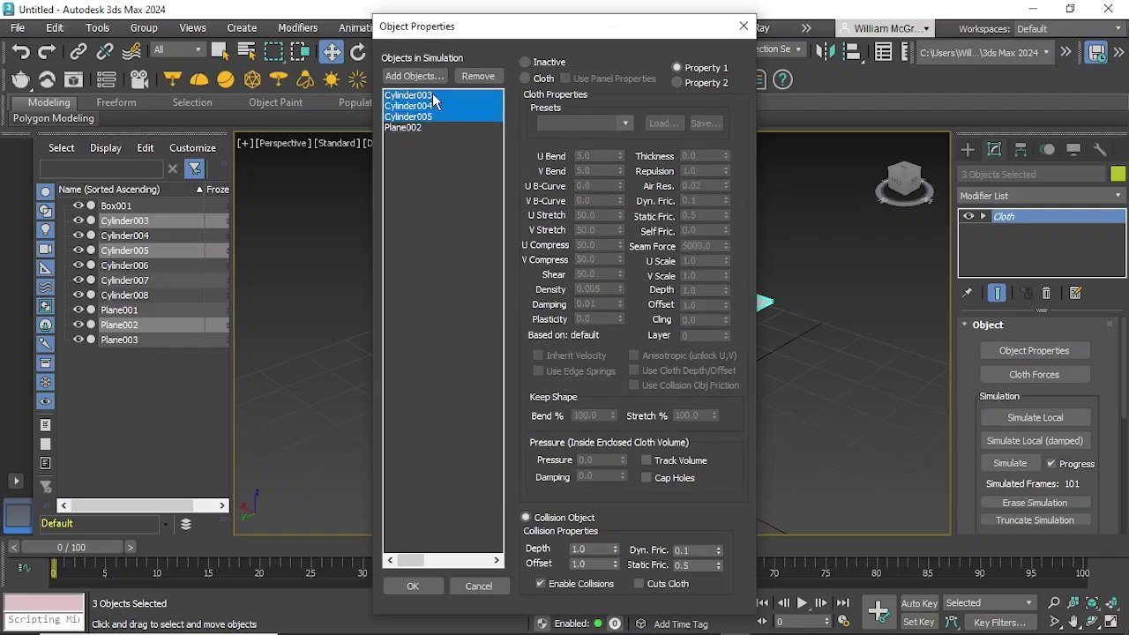
pyautogui.click(412, 586)
pyautogui.click(780, 431)
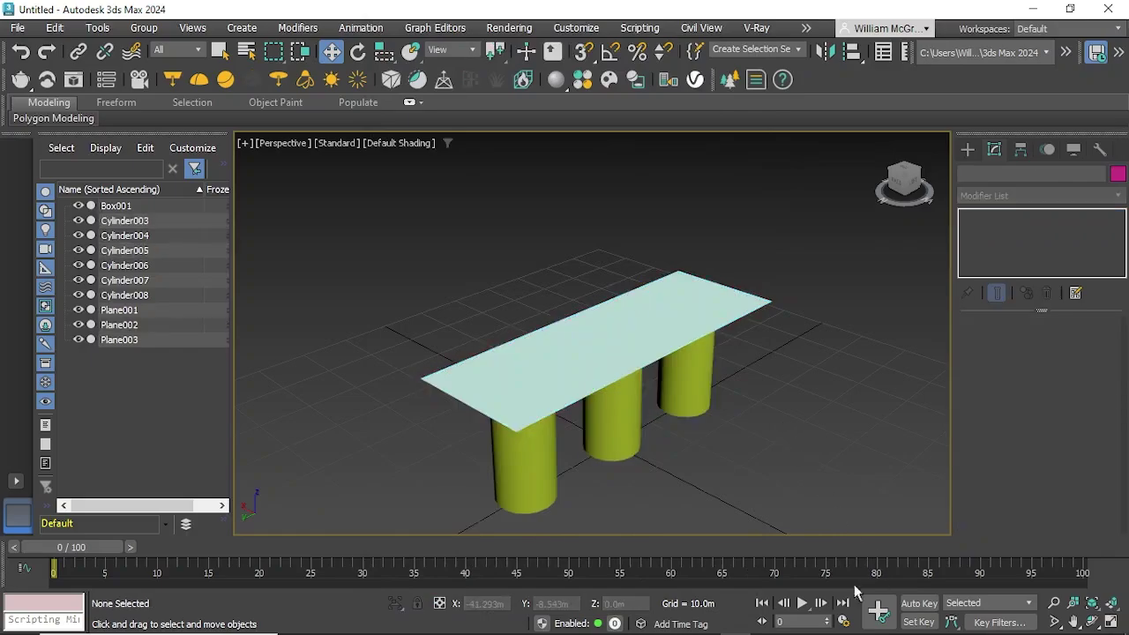
# Step: Play the cloth animation over the three cylinders and scrub to frame 100 to inspect the drape
pyautogui.click(801, 603)
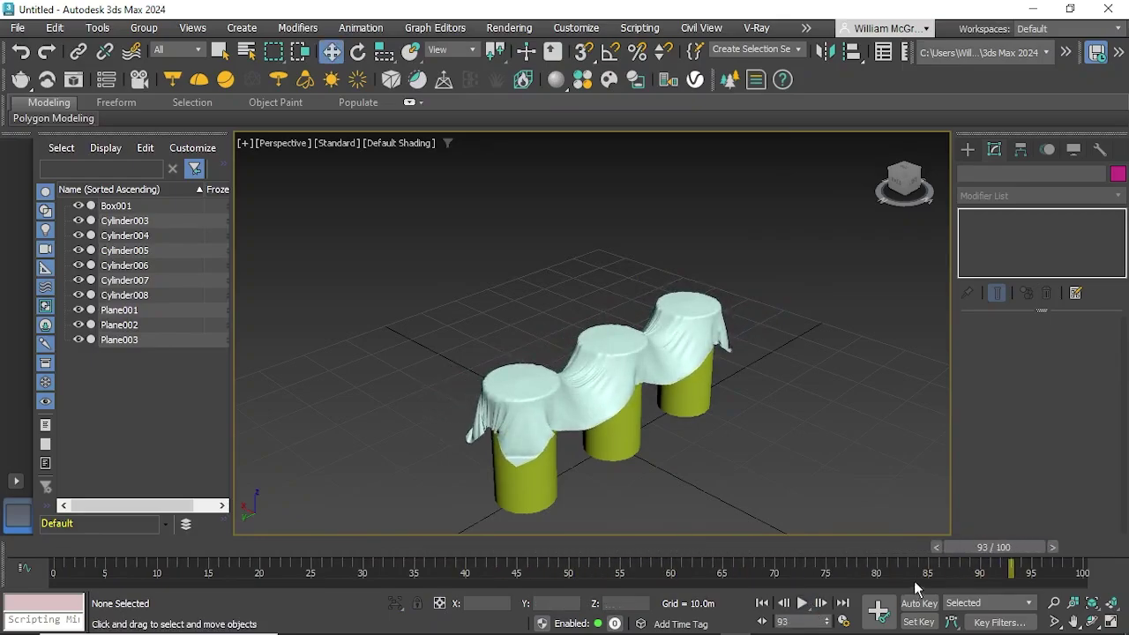
pyautogui.moveTo(978, 554); pyautogui.dragTo(1068, 559)
pyautogui.keyDown('alt'); pyautogui.moveTo(829, 480); pyautogui.dragTo(716, 478, button='middle'); pyautogui.keyUp('alt')
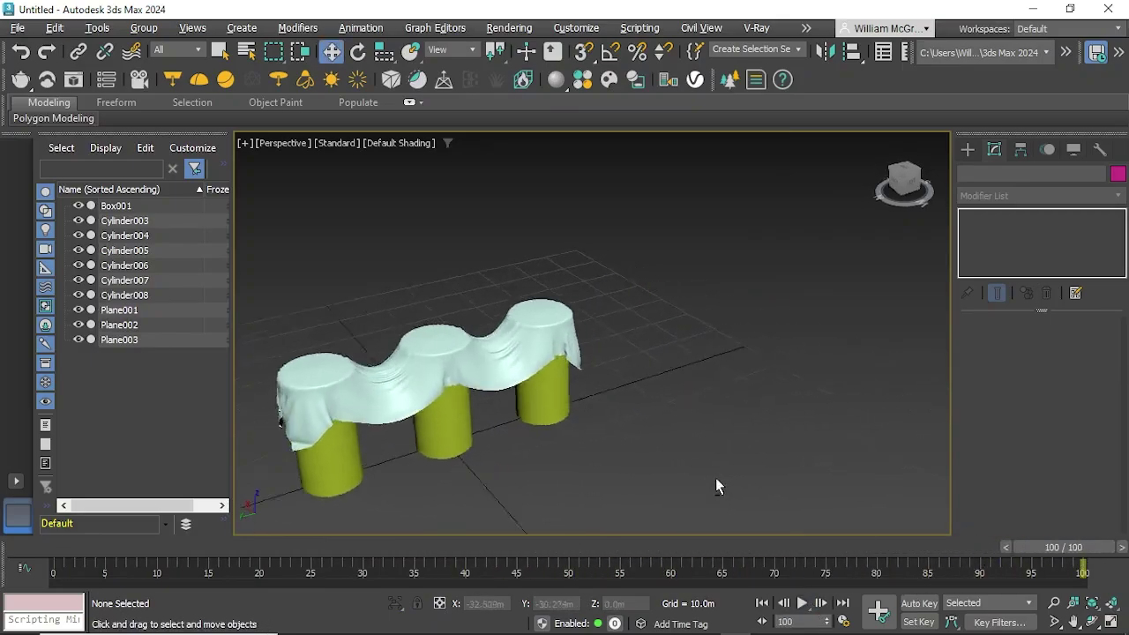
pyautogui.moveTo(606, 428); pyautogui.dragTo(612, 358, button='middle')
pyautogui.scroll(3, 555, 368)
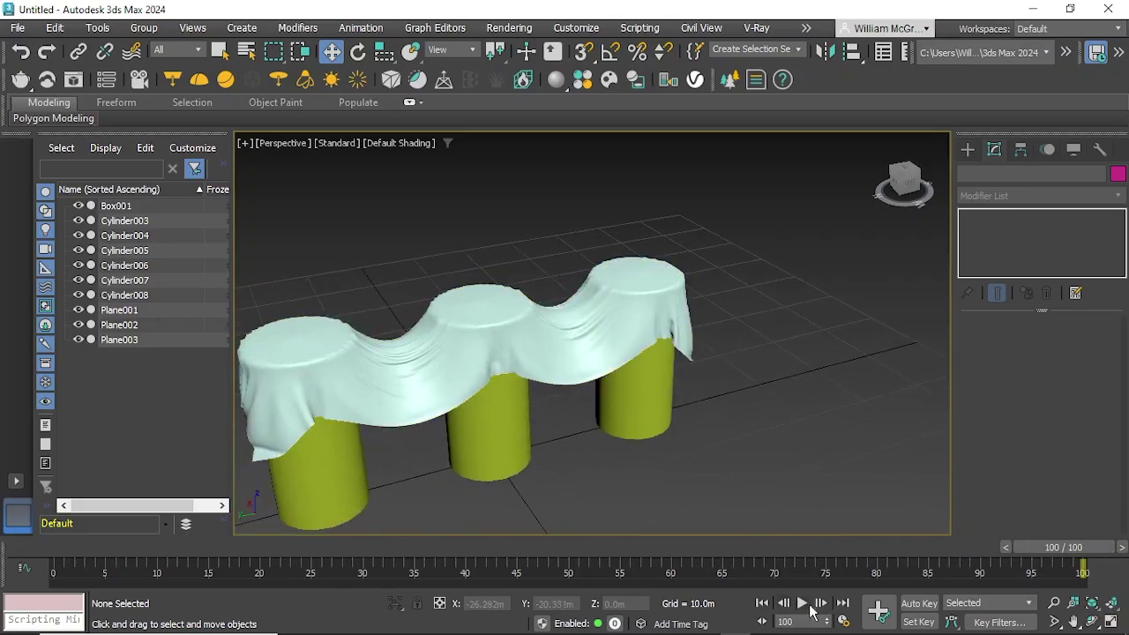
# Step: Select the draped Plane002 and set the timeline to frame 87
pyautogui.click(576, 364)
pyautogui.moveTo(760, 443)
pyautogui.mouseDown(button='middle')
pyautogui.moveTo(738, 456)
pyautogui.moveTo(766, 450)
pyautogui.mouseUp(button='middle')
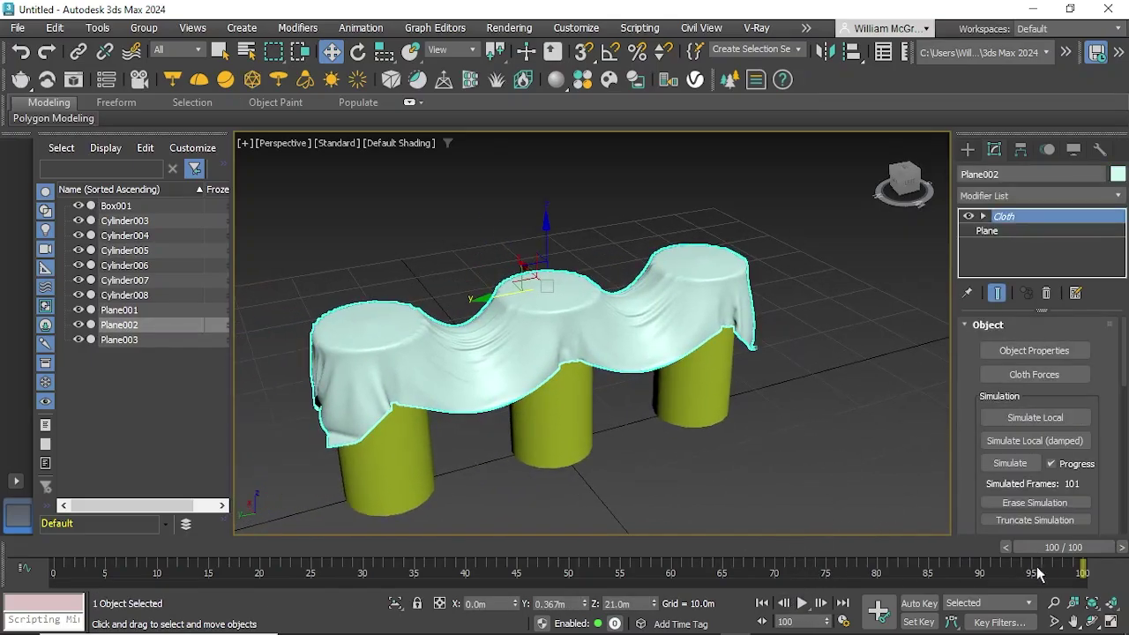
pyautogui.moveTo(1061, 551); pyautogui.dragTo(929, 544)
pyautogui.press('w')
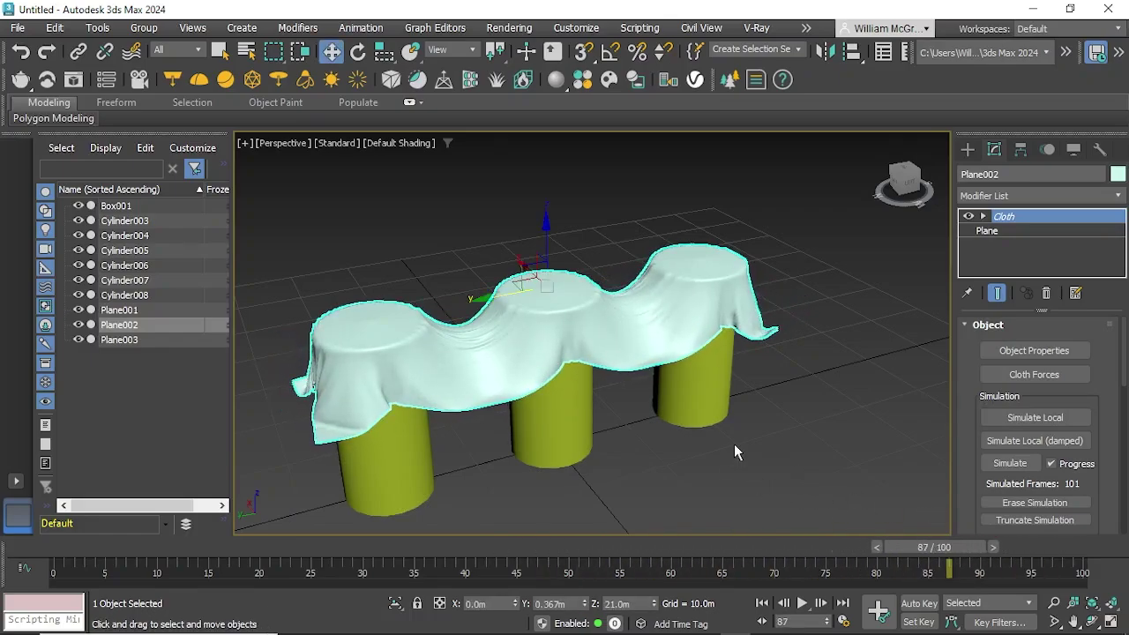
pyautogui.keyDown('alt'); pyautogui.moveTo(734, 443); pyautogui.dragTo(692, 445, button='middle'); pyautogui.keyUp('alt')
pyautogui.click(687, 490)
pyautogui.click(632, 353)
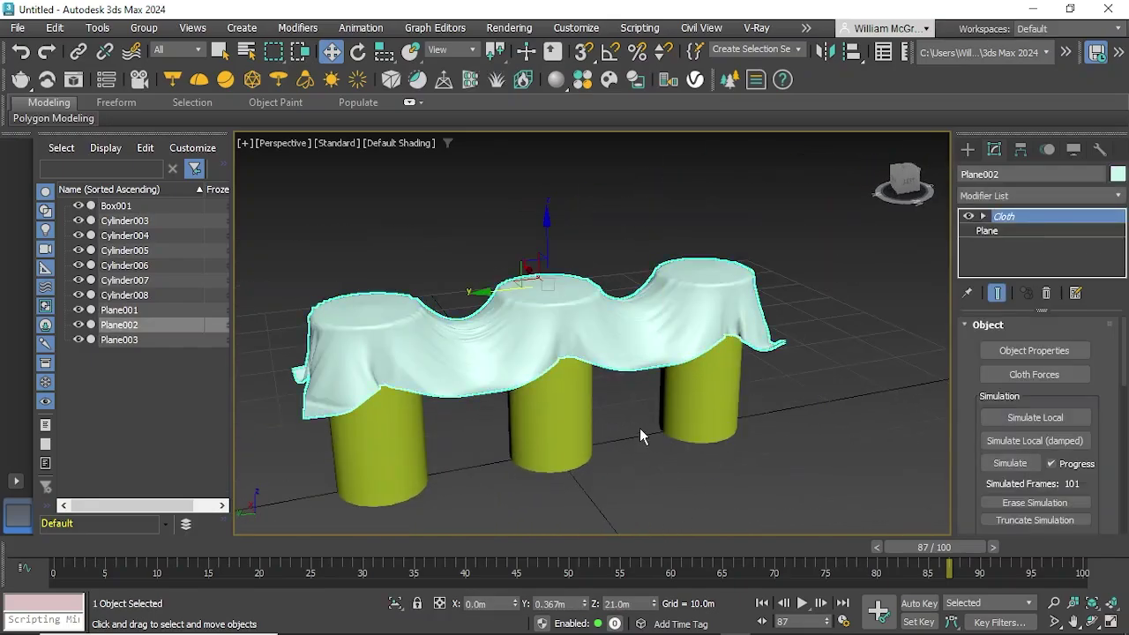
# Step: Convert Plane002 to an Editable Poly and return the timeline to frame 0
pyautogui.rightClick(613, 226)
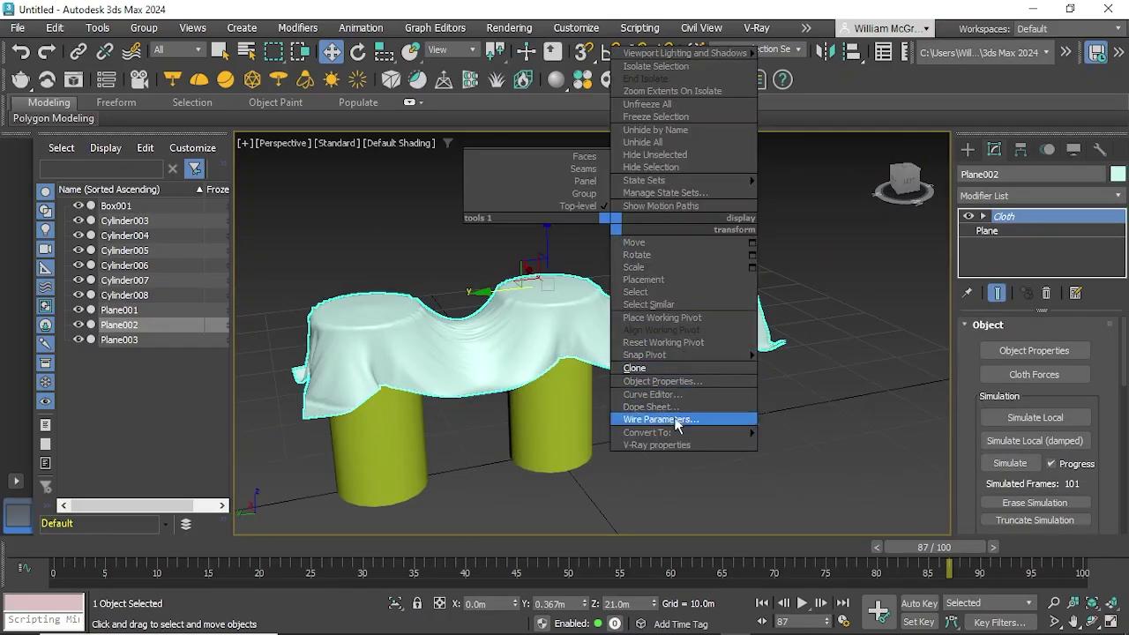
pyautogui.moveTo(673, 435)
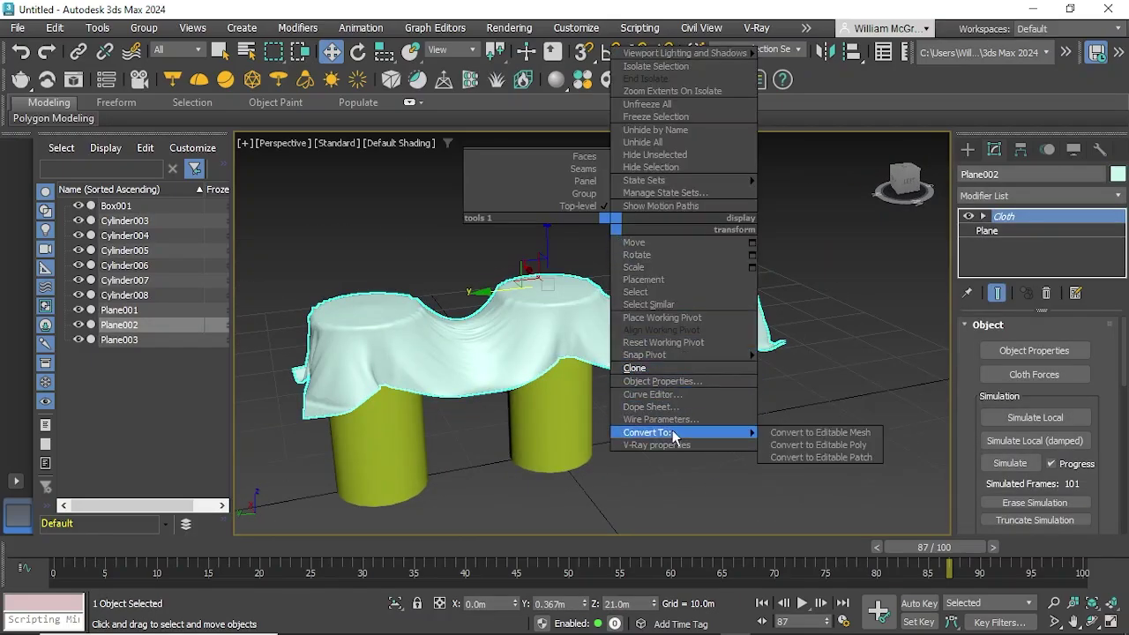
pyautogui.click(844, 445)
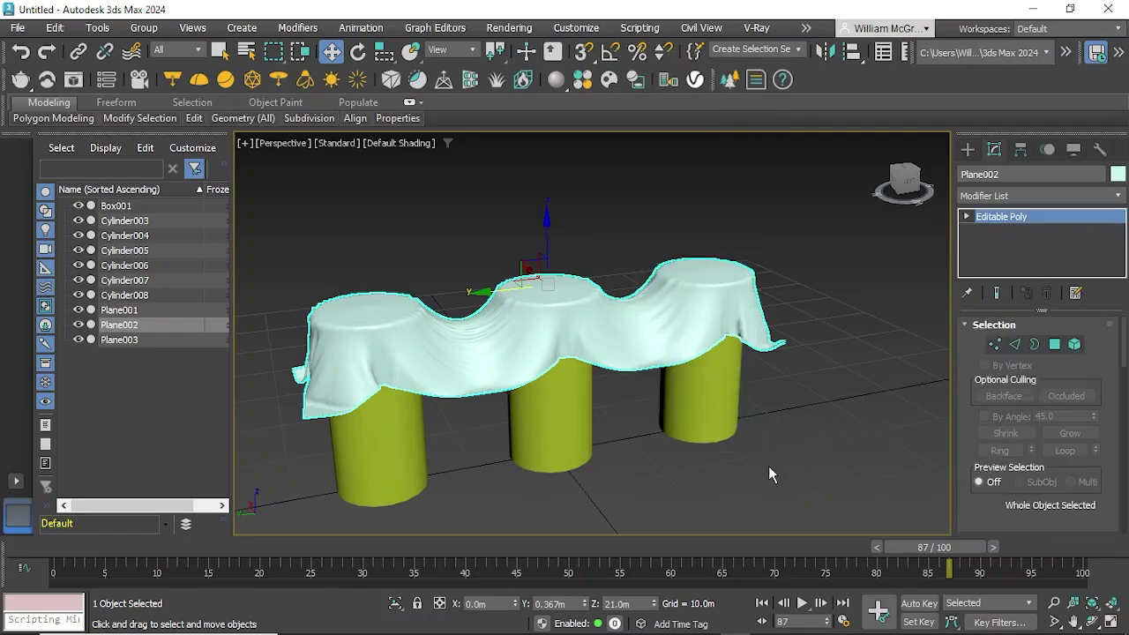
pyautogui.keyDown('alt'); pyautogui.moveTo(769, 466); pyautogui.dragTo(723, 498, button='middle'); pyautogui.keyUp('alt')
pyautogui.moveTo(934, 552); pyautogui.dragTo(65, 557)
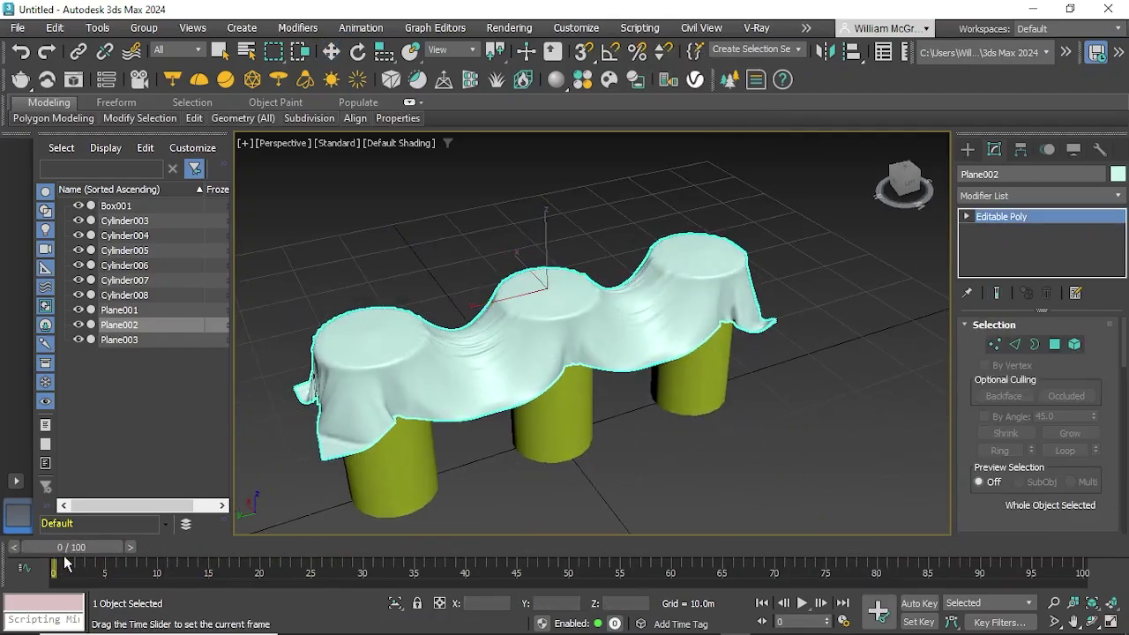
# Step: Play the timeline to frame 65 to check whether the converted Plane002 still animates
pyautogui.click(802, 603)
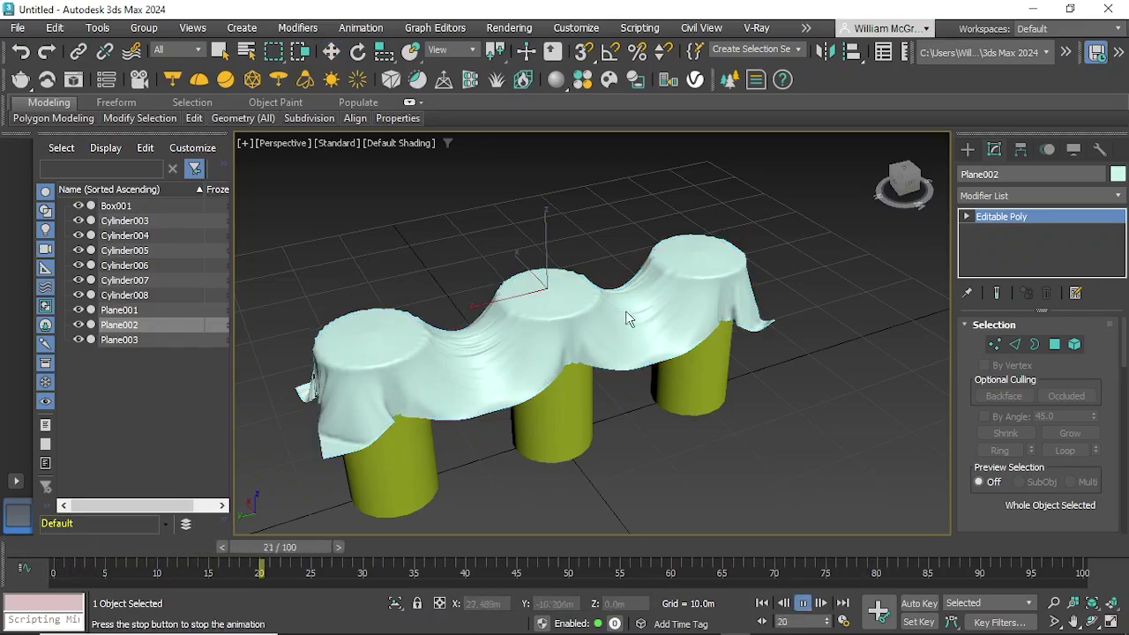
pyautogui.click(802, 603)
# Step: Move Plane002 about 40.7 m along X away from the three cylinders and examine the standalone draped mesh
pyautogui.press('w')
pyautogui.scroll(-3, 731, 468)
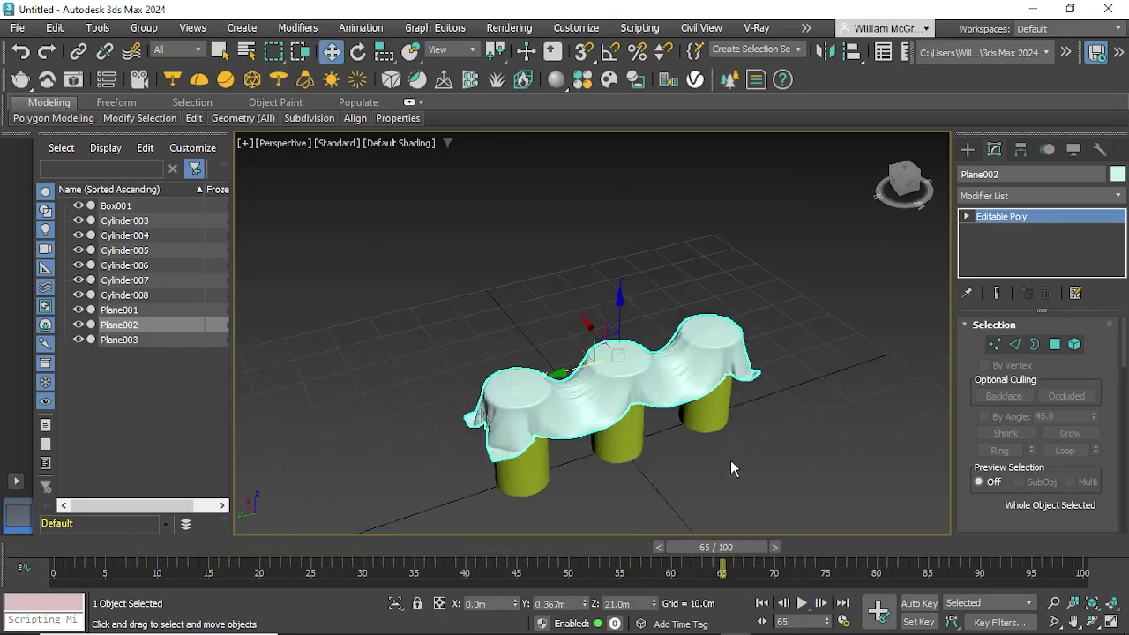
pyautogui.moveTo(730, 468); pyautogui.dragTo(660, 462, button='middle')
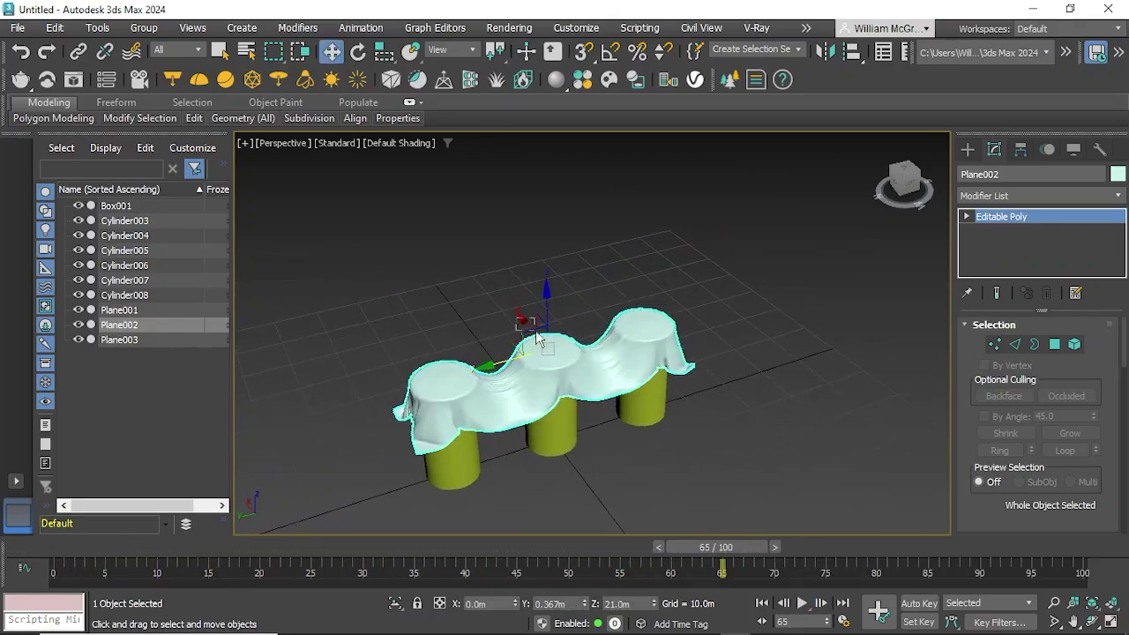
pyautogui.click(526, 322)
pyautogui.click(574, 366)
pyautogui.moveTo(524, 316); pyautogui.dragTo(438, 230)
pyautogui.click(511, 347)
pyautogui.keyDown('alt'); pyautogui.moveTo(511, 347); pyautogui.dragTo(653, 344, button='middle'); pyautogui.keyUp('alt')
pyautogui.scroll(3, 652, 344)
pyautogui.click(626, 335)
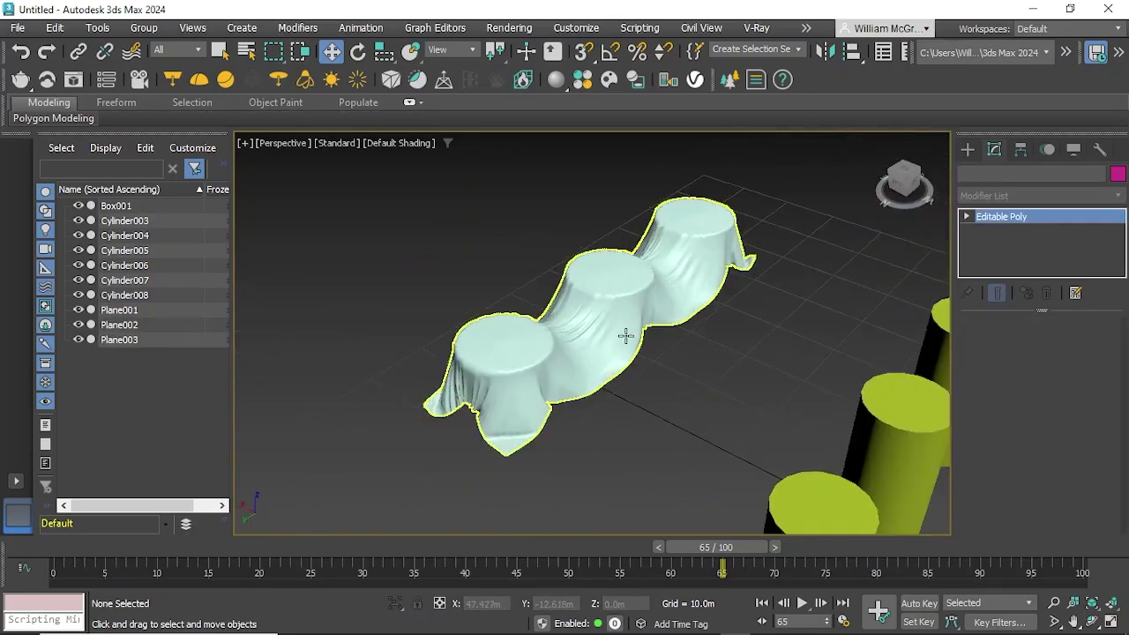
pyautogui.click(678, 392)
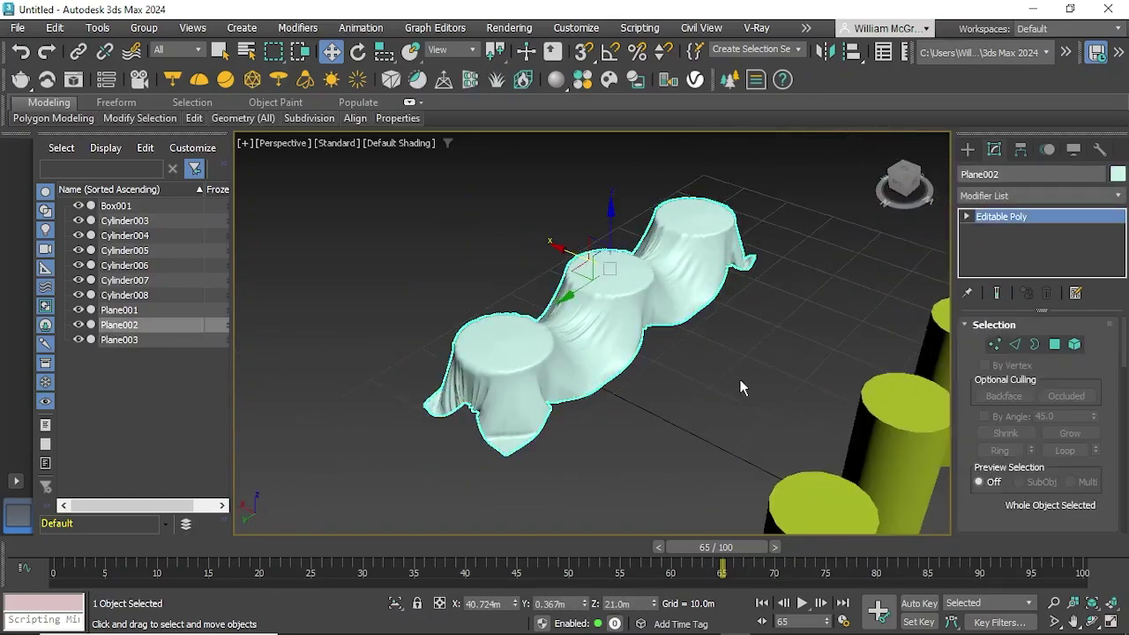
# Step: Undo the move of Plane002 away from the cylinders
pyautogui.click(994, 196)
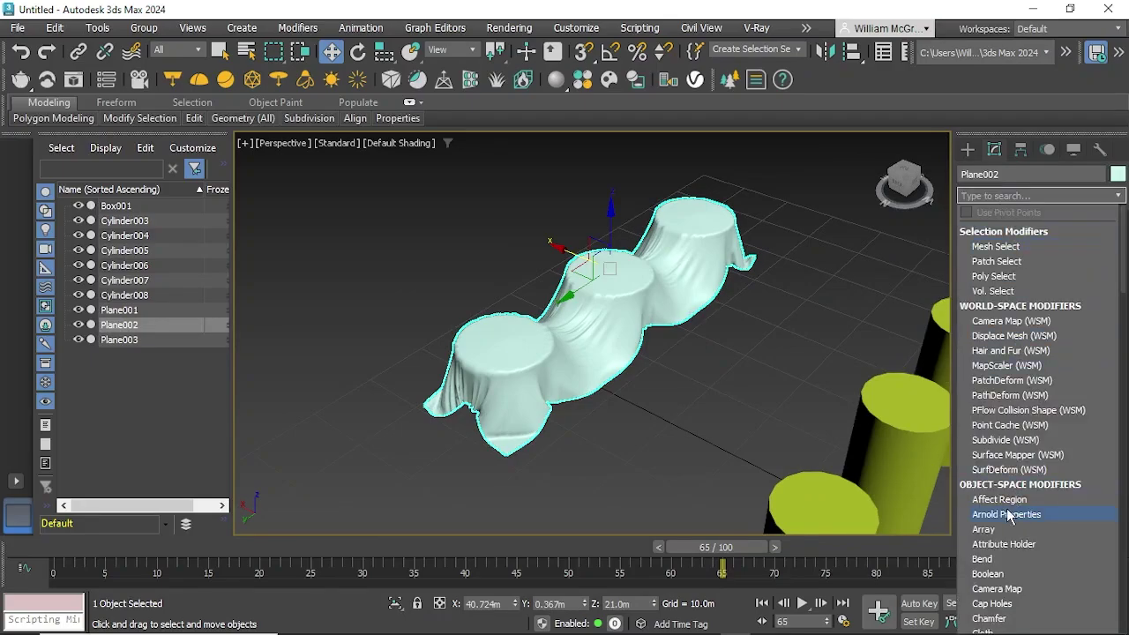
pyautogui.click(756, 410)
pyautogui.moveTo(756, 410); pyautogui.dragTo(662, 366, button='middle')
pyautogui.click(663, 366)
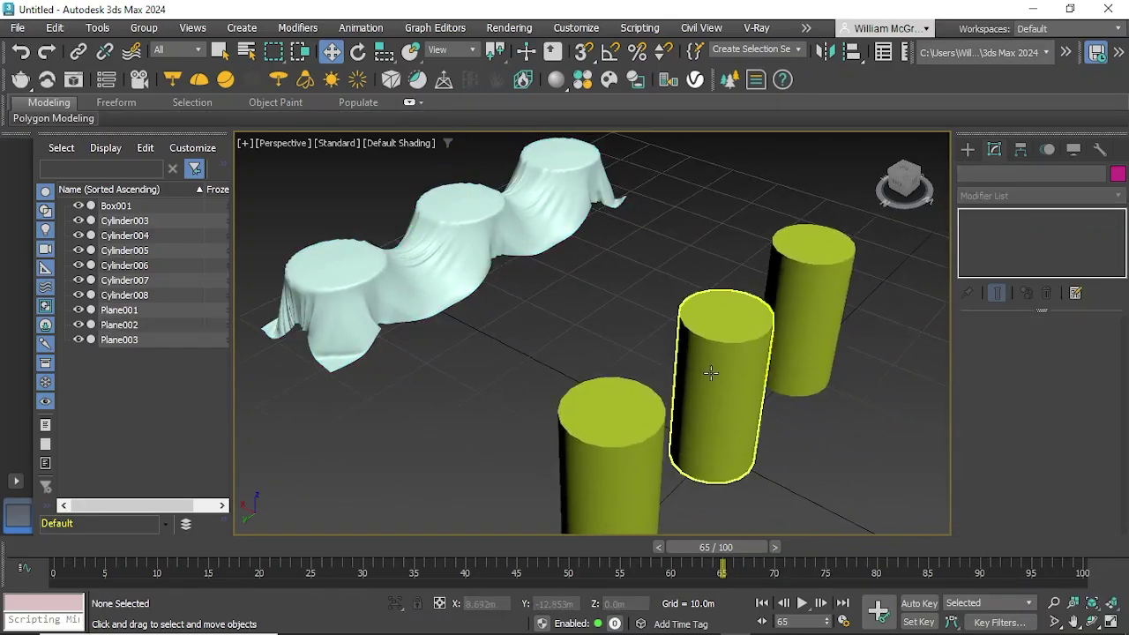
pyautogui.click(729, 382)
pyautogui.hotkey('ctrl', 'z')
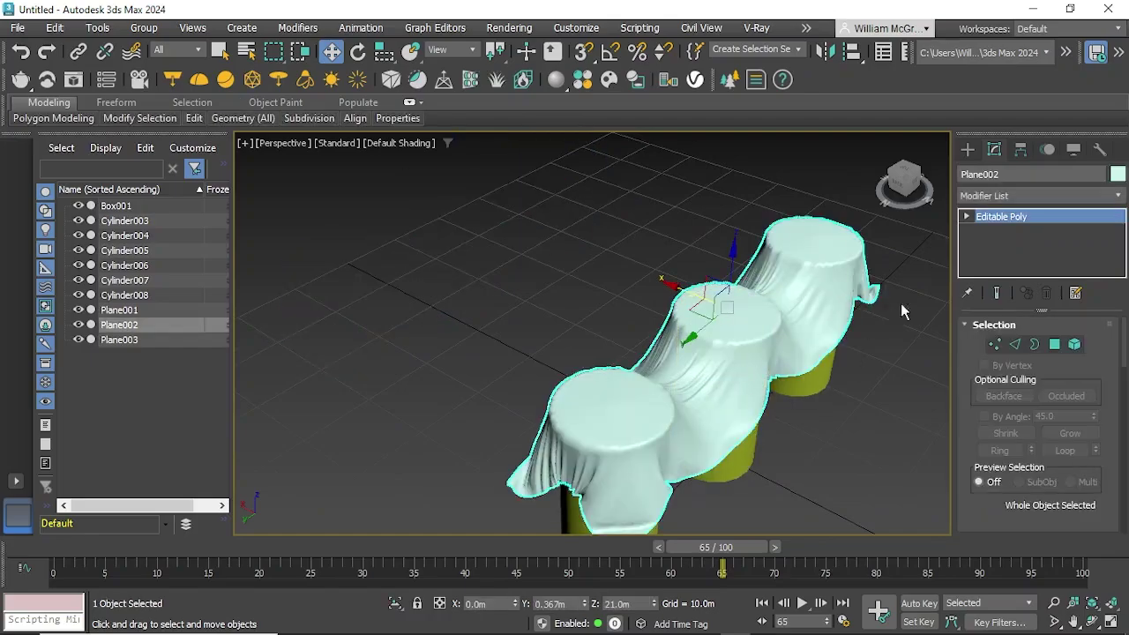
# Step: Add a Bend modifier to Plane002 with an angle of 10
pyautogui.click(1014, 195)
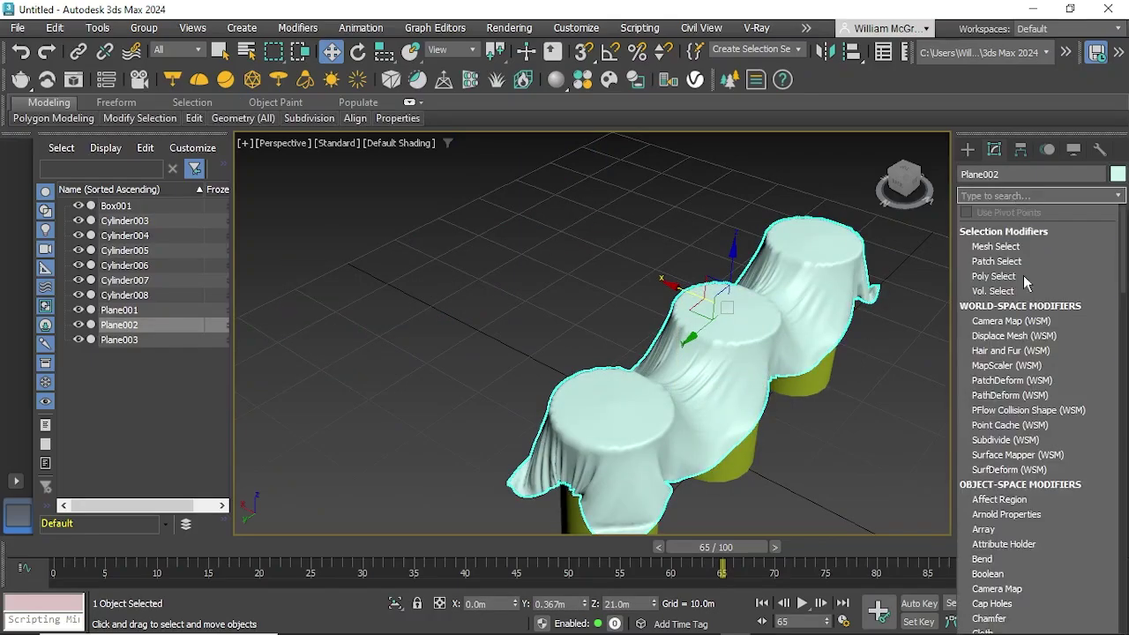
pyautogui.click(988, 561)
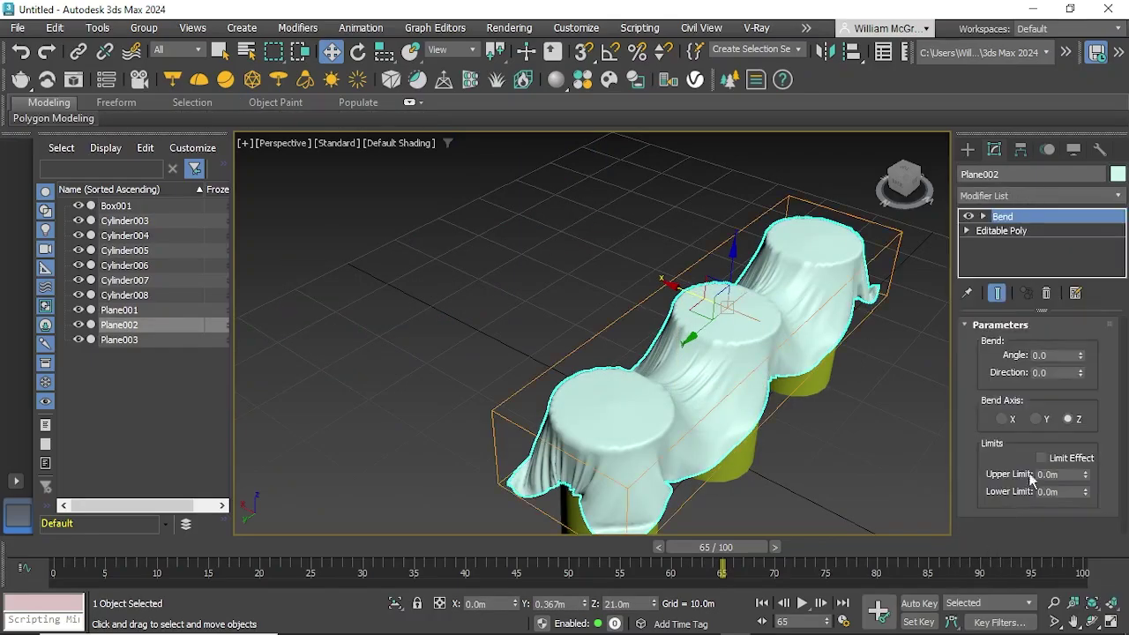
pyautogui.doubleClick(1049, 355)
pyautogui.write('10')
pyautogui.press('Return')
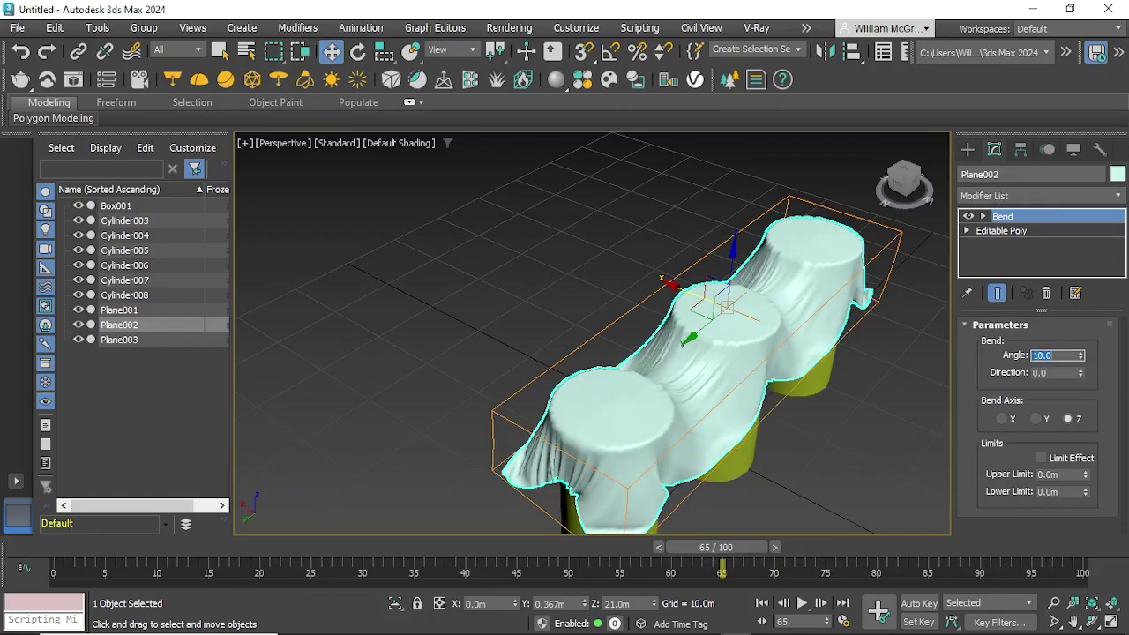
# Step: Set the Bend angle of Plane002 to 100 and deselect it
pyautogui.keyDown('alt'); pyautogui.moveTo(749, 328); pyautogui.dragTo(799, 294, button='middle'); pyautogui.keyUp('alt')
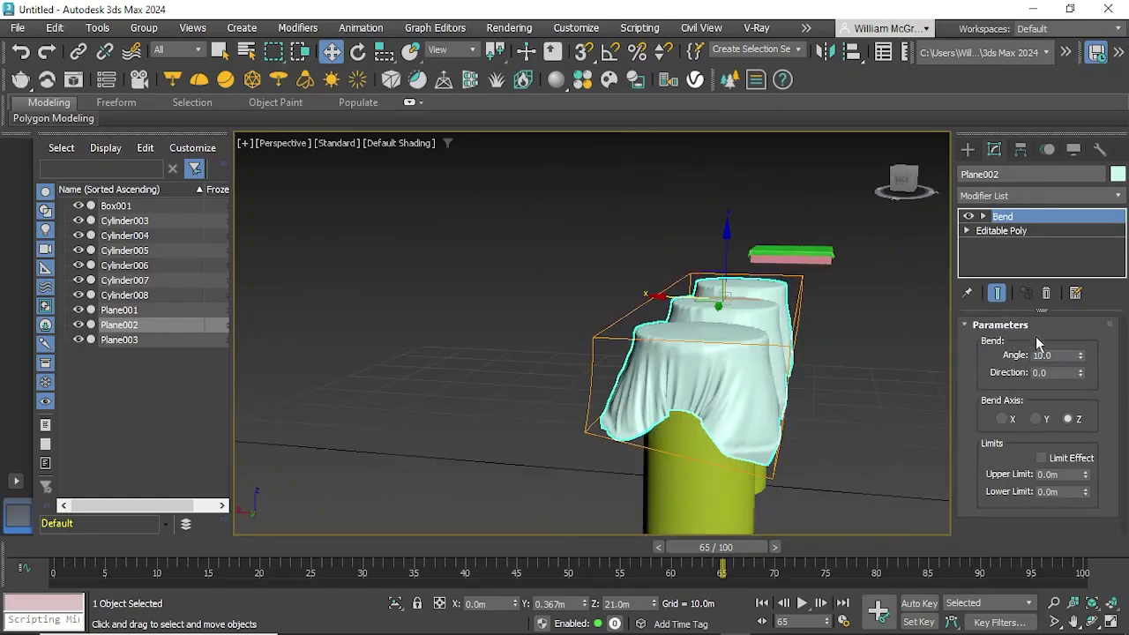
pyautogui.doubleClick(1043, 354)
pyautogui.write('100')
pyautogui.press('Return')
pyautogui.keyDown('alt'); pyautogui.moveTo(820, 412); pyautogui.dragTo(719, 453, button='middle'); pyautogui.keyUp('alt')
pyautogui.click(824, 459)
pyautogui.scroll(-4, 719, 453)
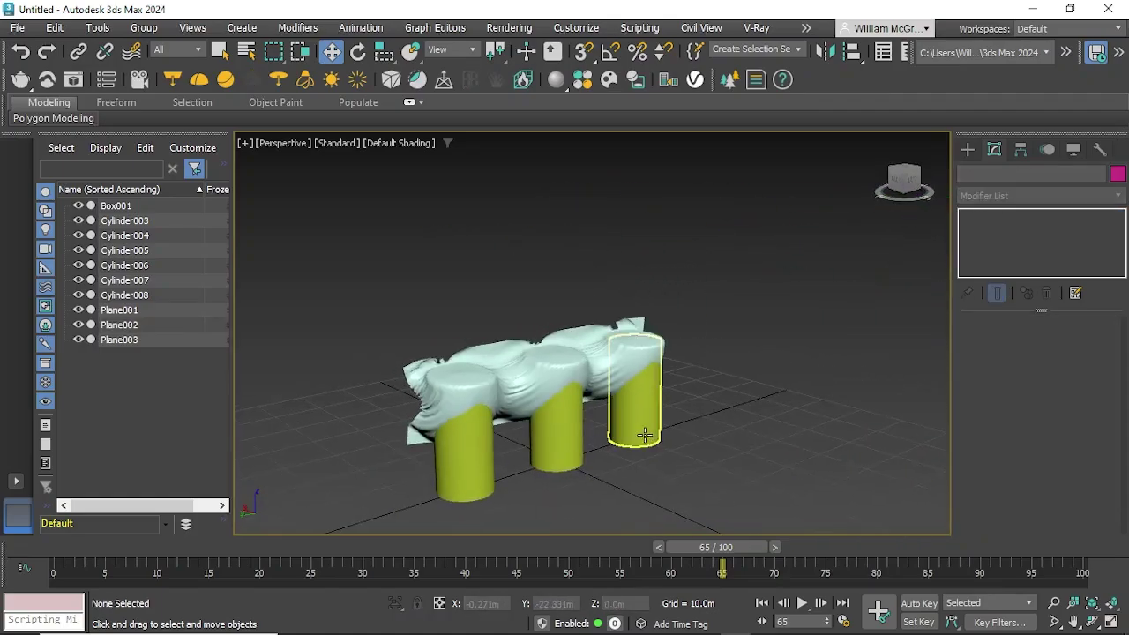
# Step: Select the bent Plane002 with its three cylinders and move them together along Y, away from the grid's centre
pyautogui.click(550, 446)
pyautogui.click(457, 482)
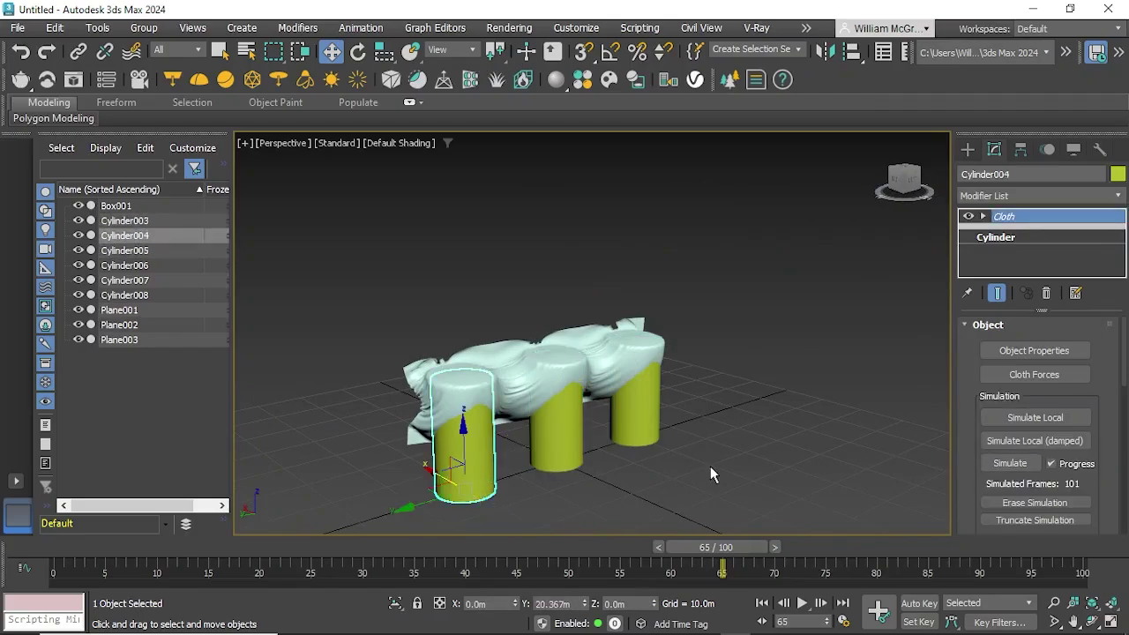
pyautogui.click(710, 465)
pyautogui.scroll(-3, 710, 466)
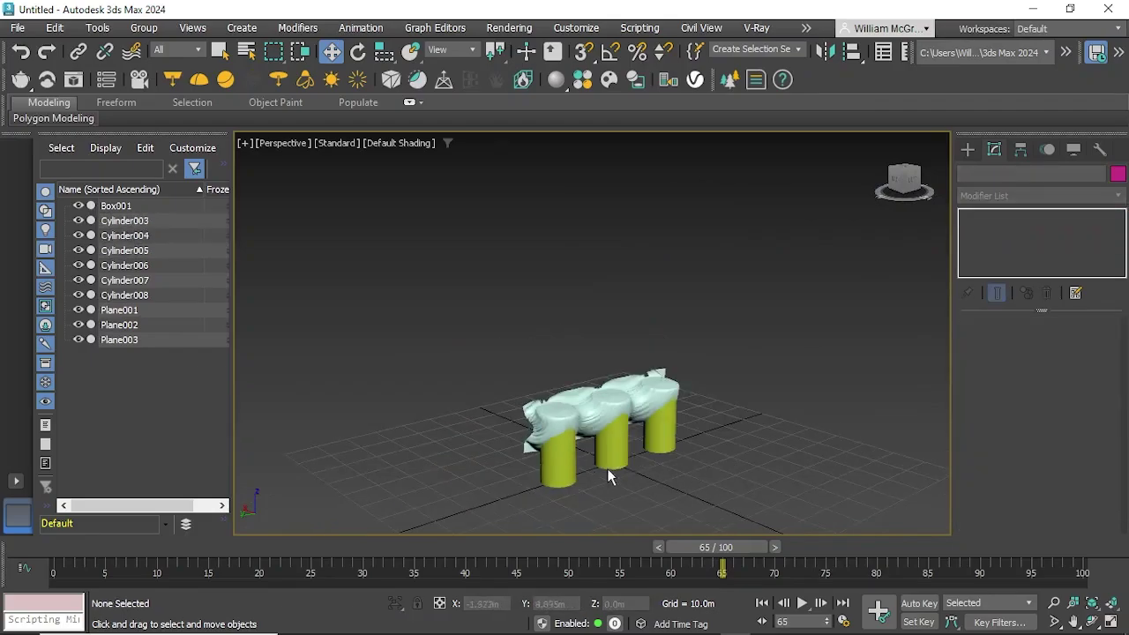
pyautogui.moveTo(688, 473); pyautogui.dragTo(463, 355)
pyautogui.scroll(-4, 564, 406)
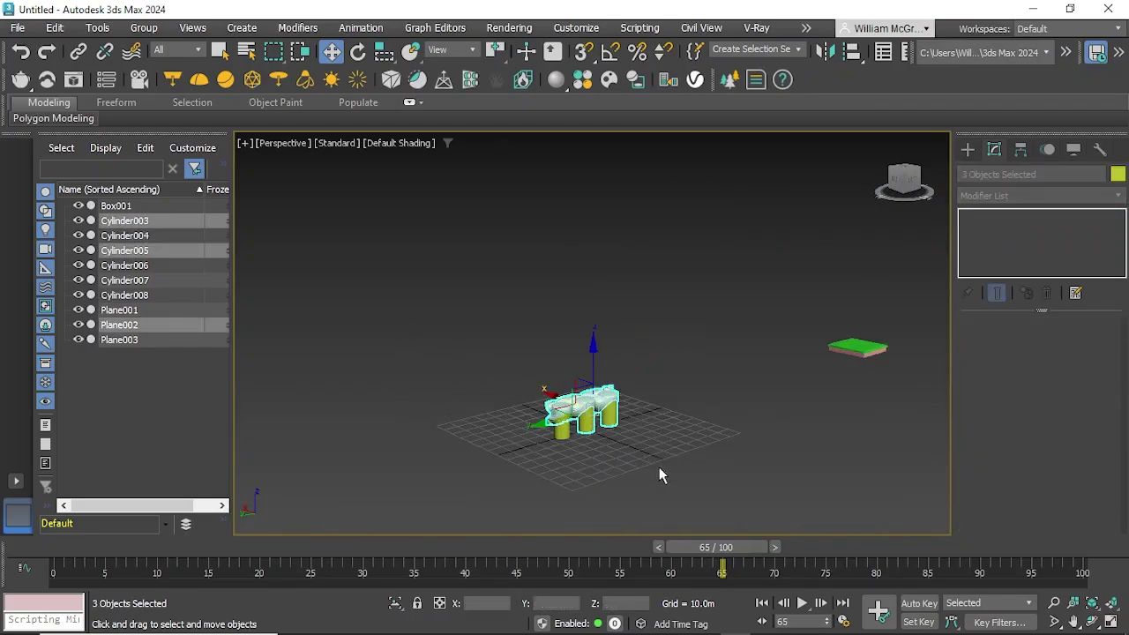
pyautogui.moveTo(659, 467); pyautogui.dragTo(478, 367)
pyautogui.moveTo(540, 425); pyautogui.dragTo(728, 383)
pyautogui.click(499, 441)
# Step: Return the timeline to frame 0 and move Plane003 with Cylinder006, Cylinder007 and Cylinder008 along Y onto the grid
pyautogui.moveTo(499, 441); pyautogui.dragTo(778, 383, button='middle')
pyautogui.scroll(-2, 748, 380)
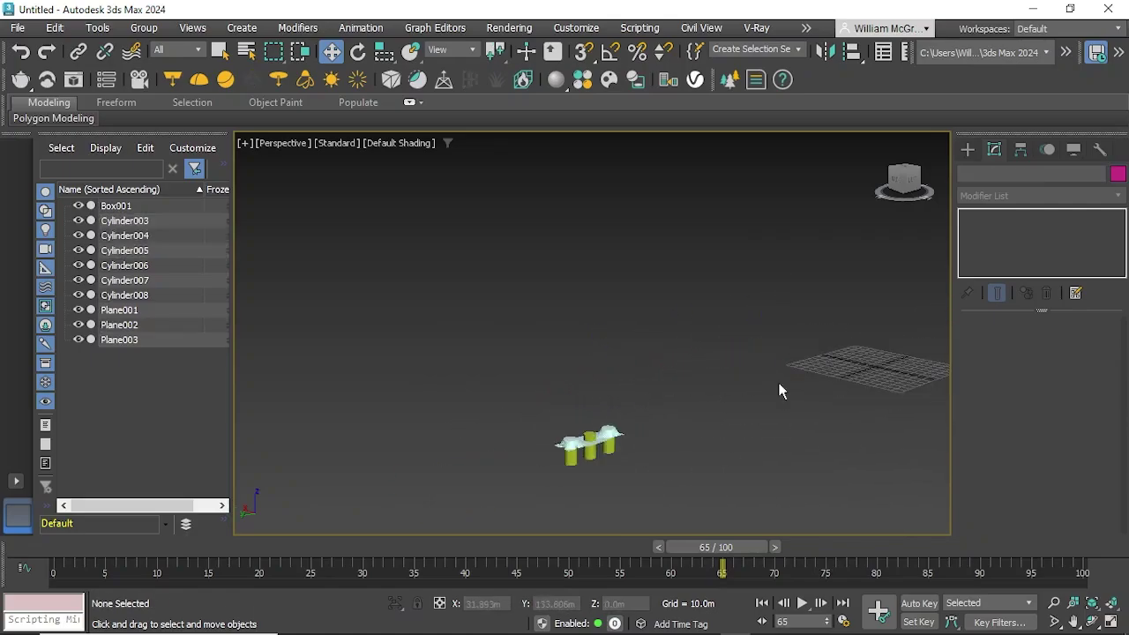
pyautogui.moveTo(715, 547); pyautogui.dragTo(89, 580)
pyautogui.moveTo(671, 489); pyautogui.dragTo(473, 378)
pyautogui.keyDown('alt'); pyautogui.moveTo(474, 378); pyautogui.dragTo(363, 509, button='middle'); pyautogui.keyUp('alt')
pyautogui.moveTo(371, 482); pyautogui.dragTo(698, 383)
pyautogui.press('z')
pyautogui.scroll(-3, 776, 377)
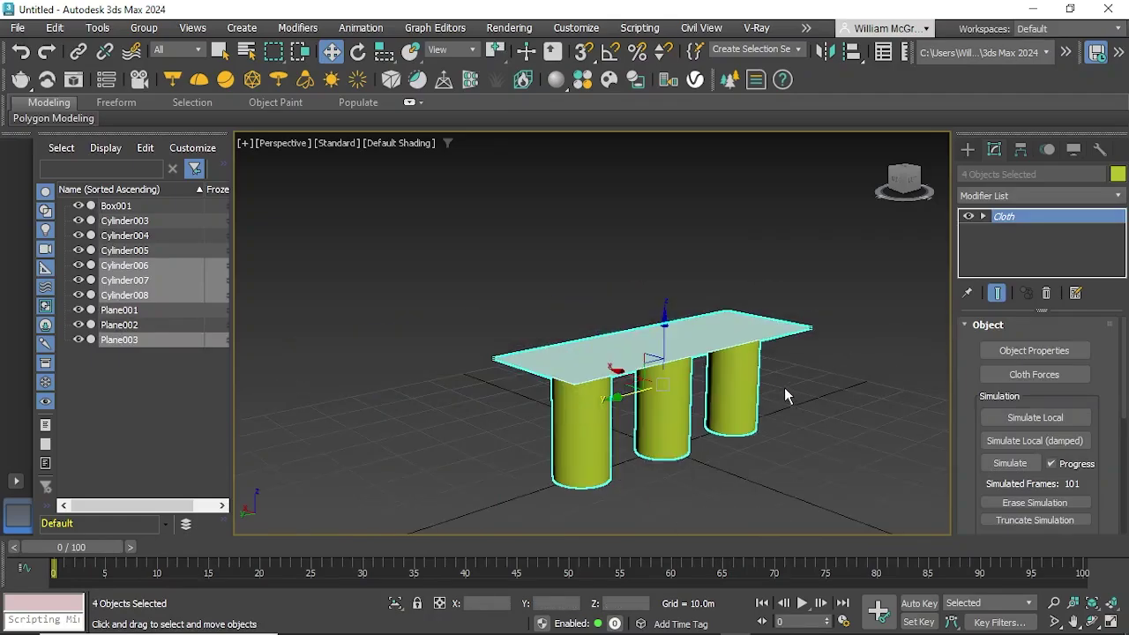
# Step: Review the cloth object properties of Cylinder006, Cylinder007, Cylinder008 and Plane003
pyautogui.click(988, 354)
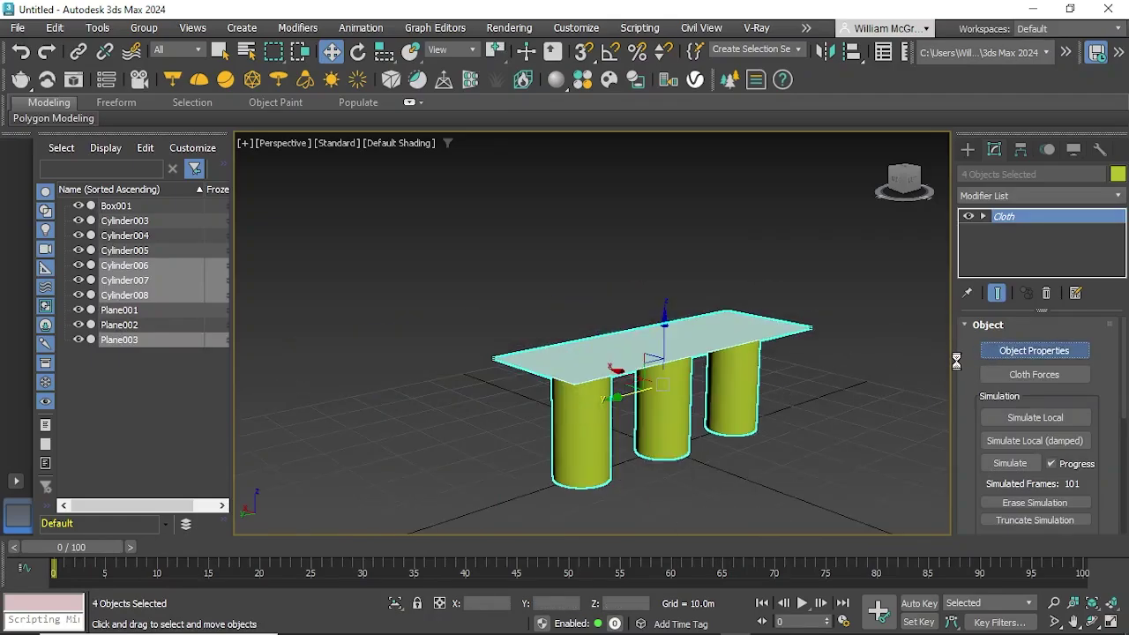
pyautogui.click(414, 107)
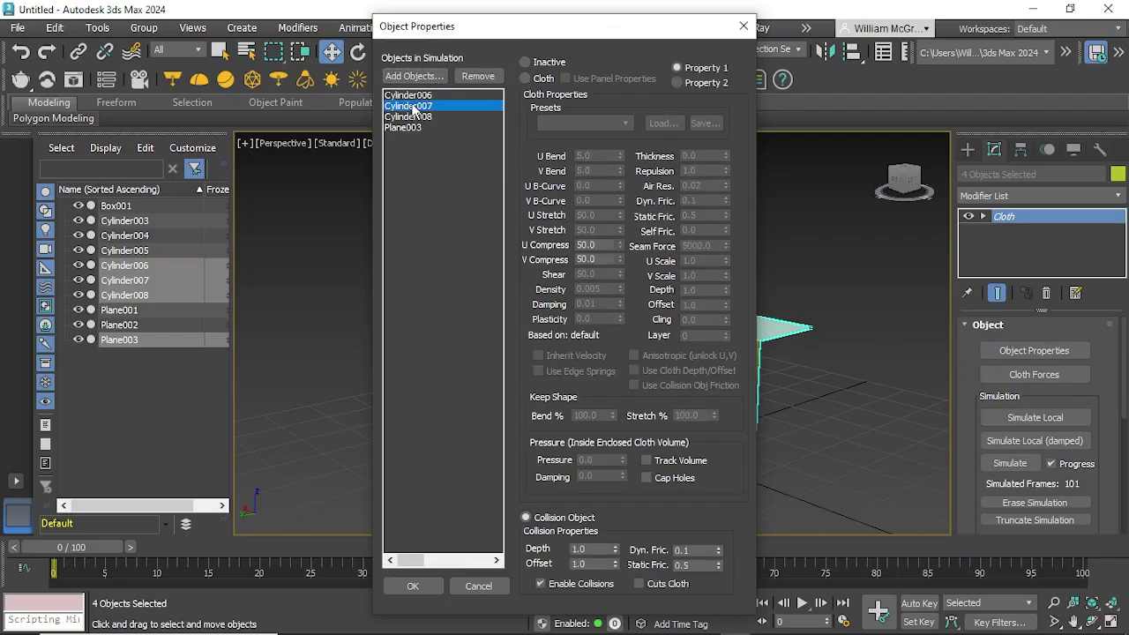
pyautogui.click(424, 98)
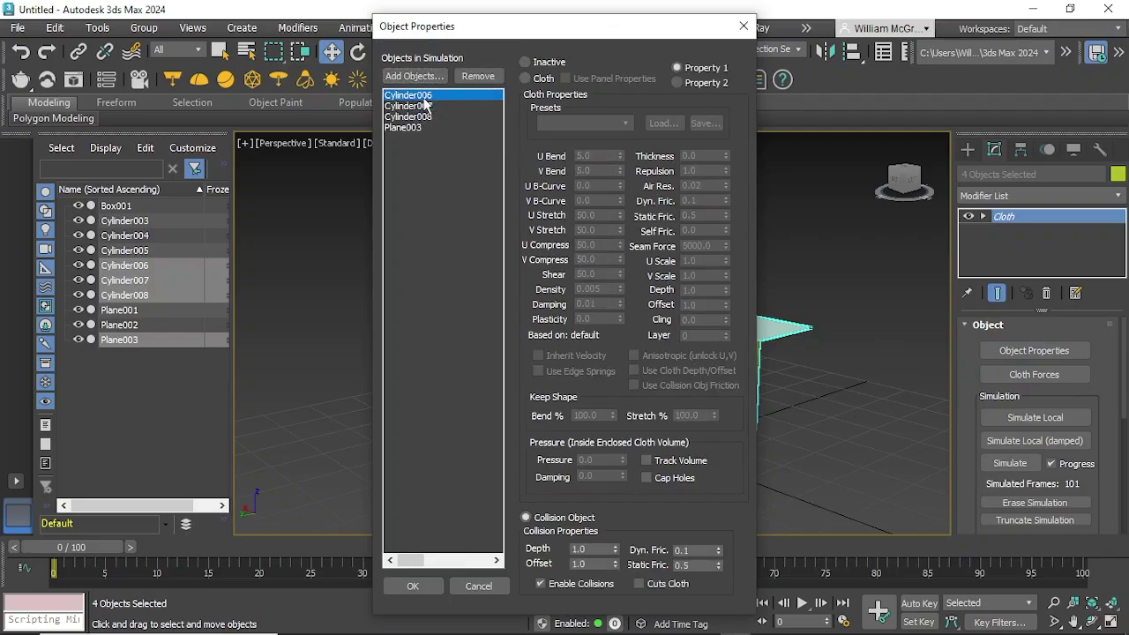
pyautogui.click(425, 106)
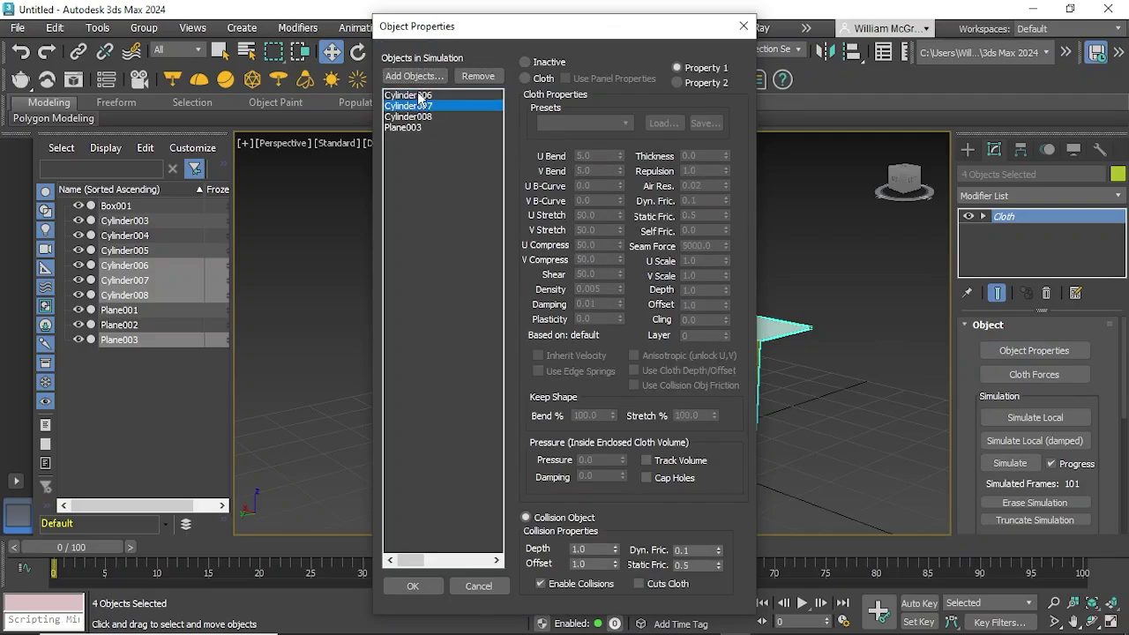
pyautogui.click(426, 117)
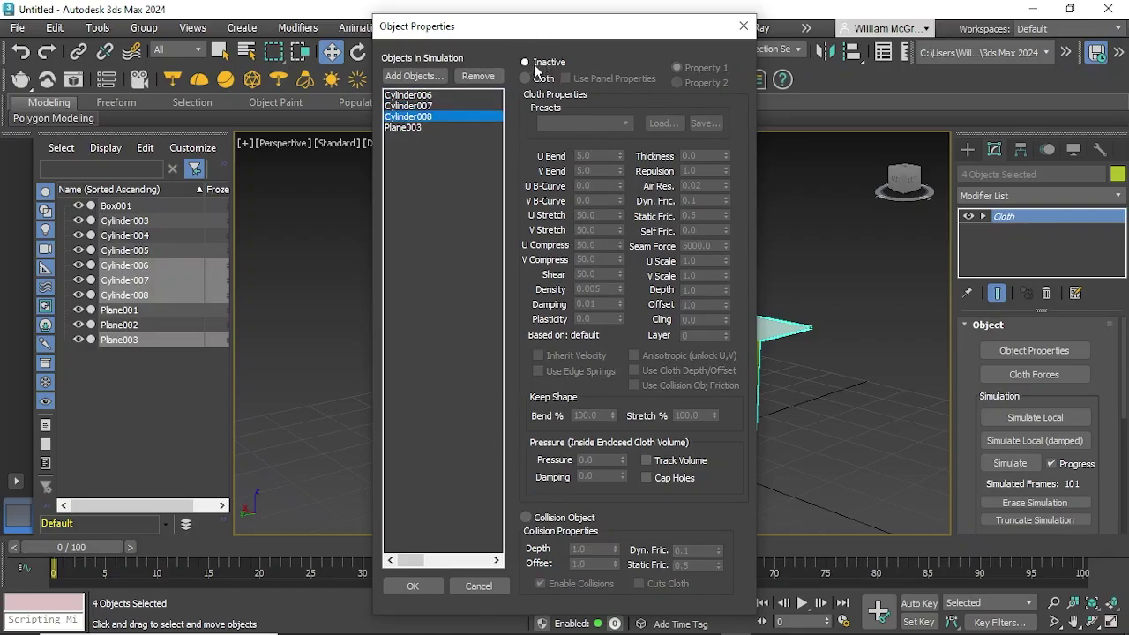
pyautogui.click(471, 128)
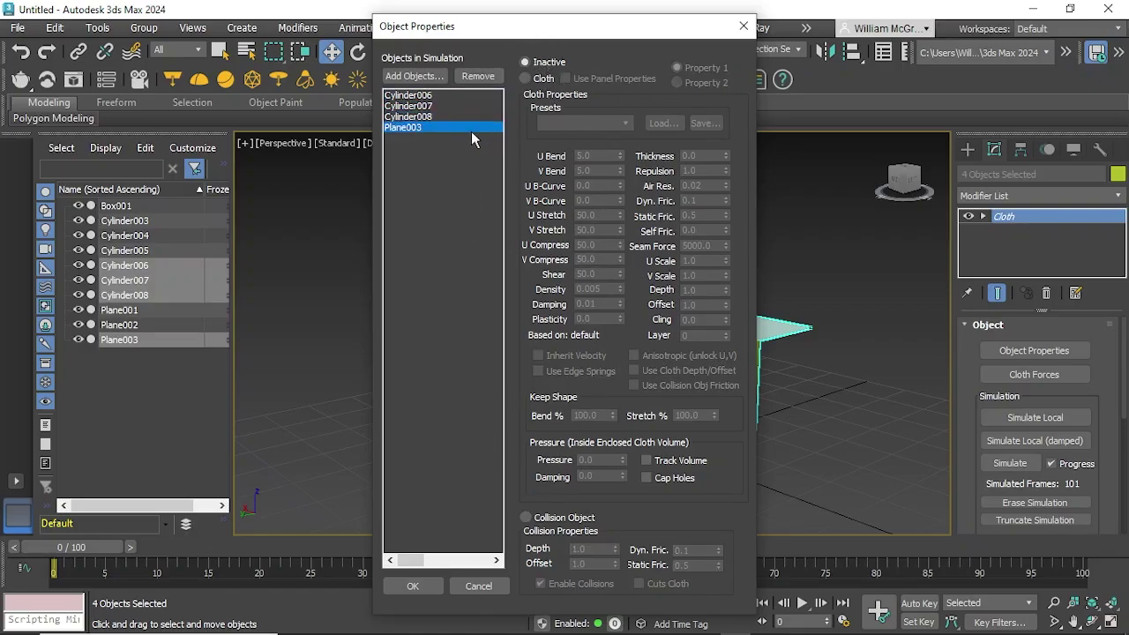
pyautogui.click(402, 584)
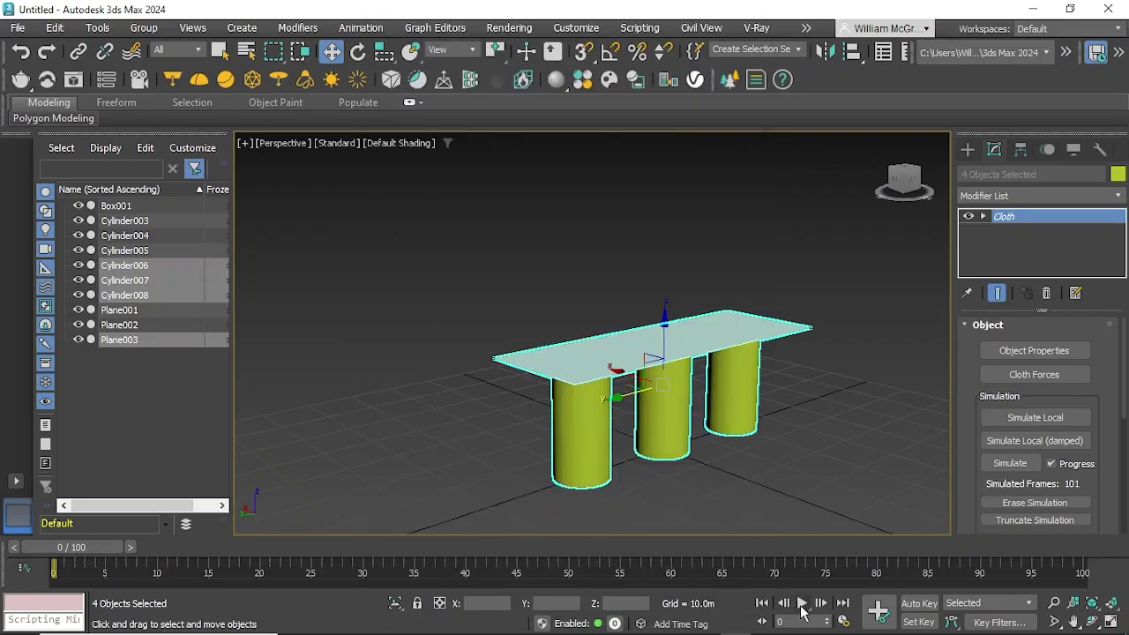
# Step: Play the Plane003 cloth animation and scrub the timeline to frame 82
pyautogui.click(800, 607)
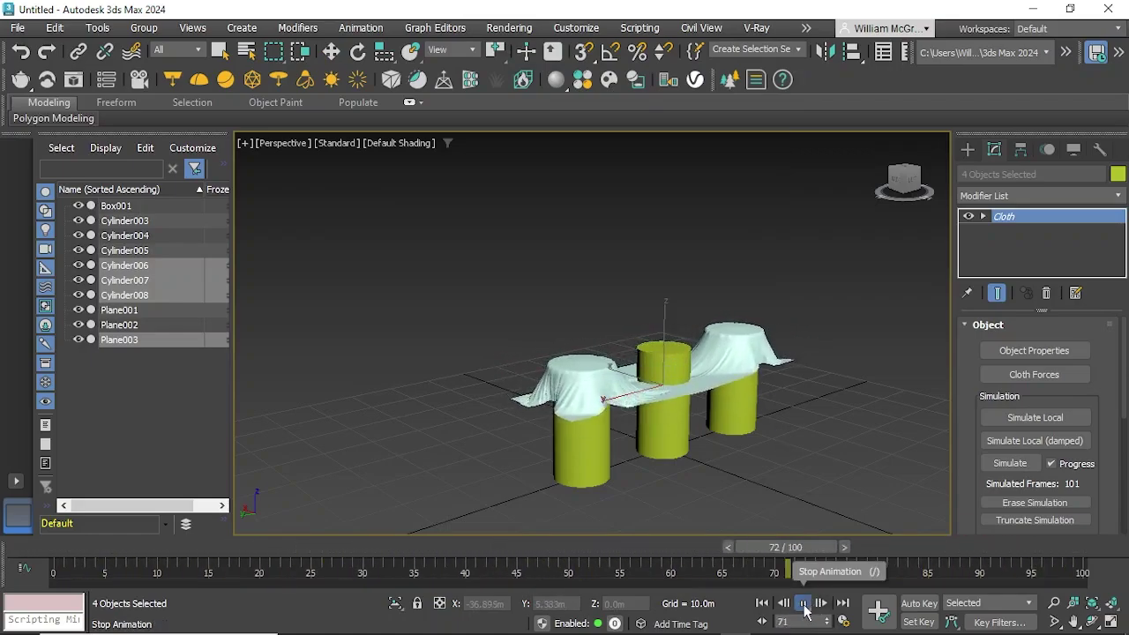
pyautogui.click(803, 607)
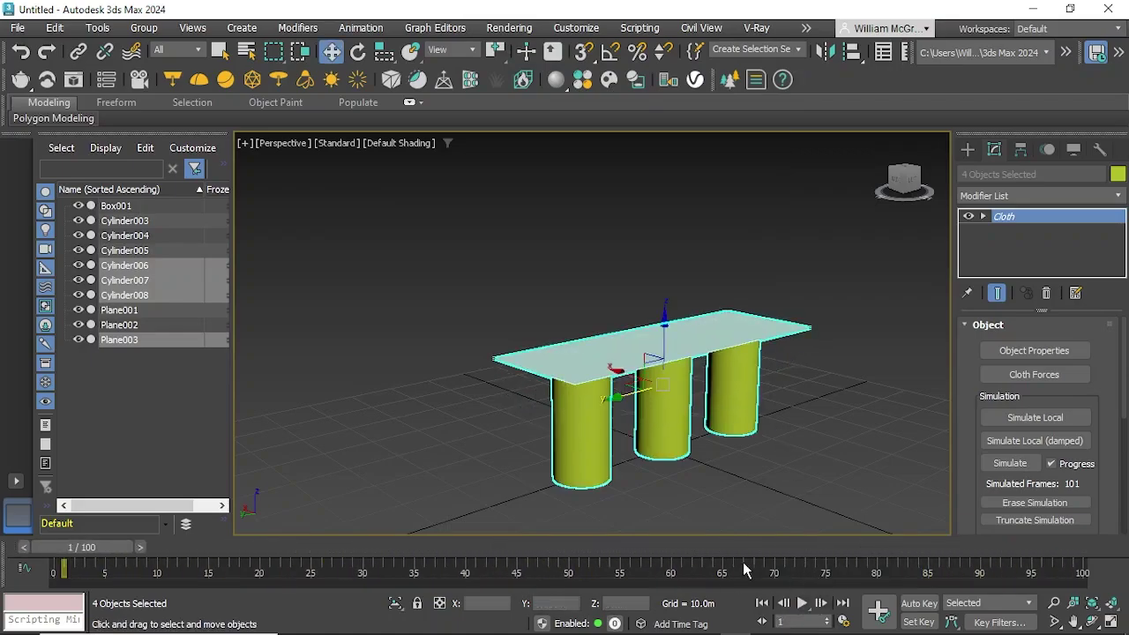
pyautogui.moveTo(81, 551); pyautogui.dragTo(882, 534)
# Step: Deselect everything and examine up close how Plane003 drapes over the outer cylinders and around the middle one
pyautogui.keyDown('alt'); pyautogui.moveTo(799, 415); pyautogui.dragTo(721, 443, button='middle'); pyautogui.keyUp('alt')
pyautogui.scroll(-1, 776, 457)
pyautogui.click(753, 473)
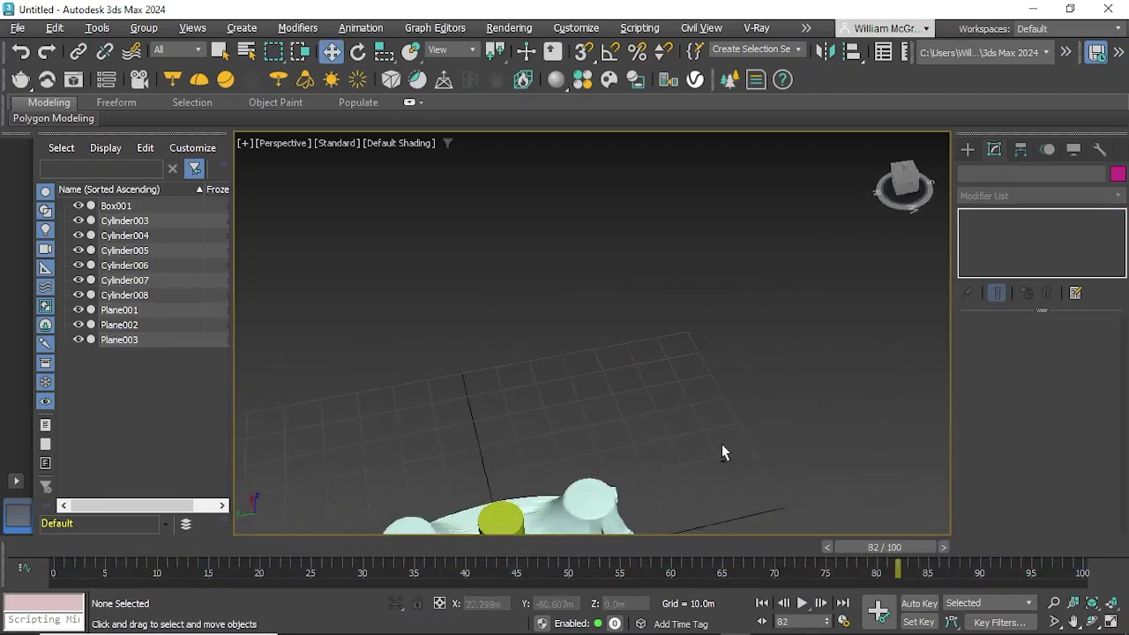
pyautogui.moveTo(630, 468); pyautogui.dragTo(661, 436, button='middle')
pyautogui.scroll(2, 572, 516)
pyautogui.moveTo(571, 516)
pyautogui.mouseDown(button='middle')
pyautogui.moveTo(673, 396)
pyautogui.moveTo(668, 416)
pyautogui.moveTo(565, 487)
pyautogui.mouseUp(button='middle')
pyautogui.scroll(3, 630, 444)
pyautogui.moveTo(639, 339)
pyautogui.mouseDown(button='middle')
pyautogui.moveTo(602, 390)
pyautogui.moveTo(605, 341)
pyautogui.moveTo(591, 355)
pyautogui.mouseUp(button='middle')
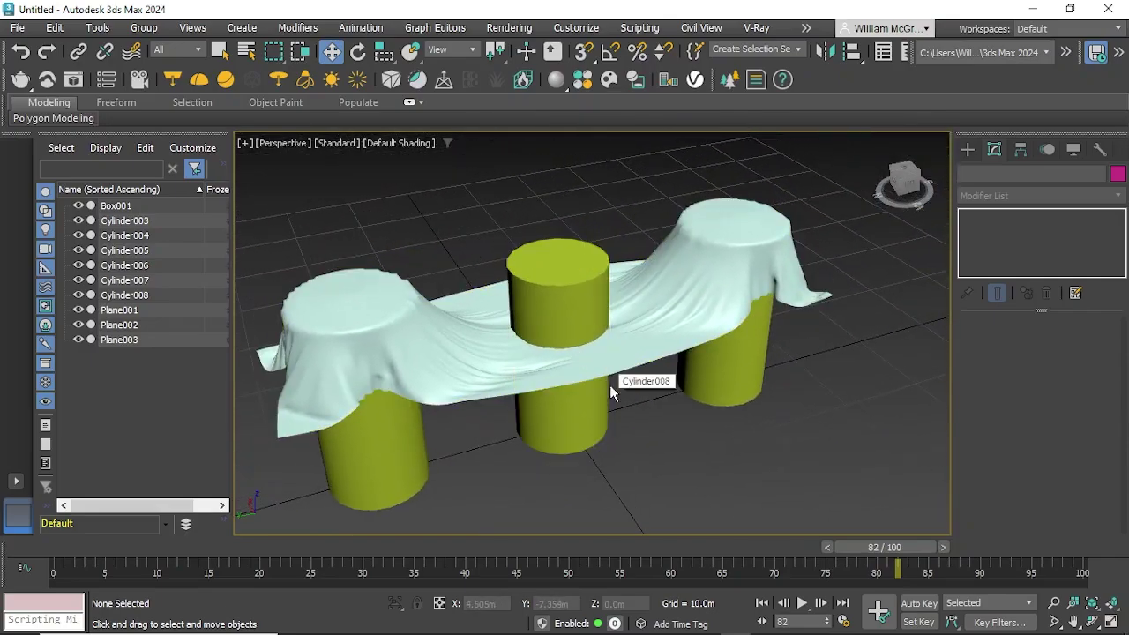
pyautogui.scroll(-5, 653, 399)
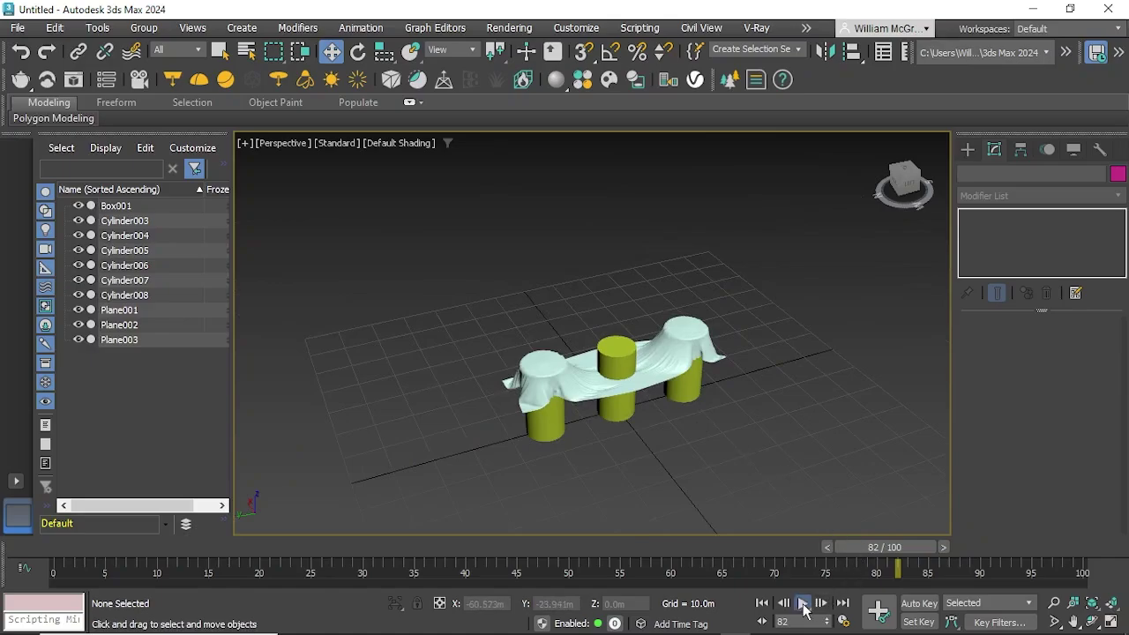